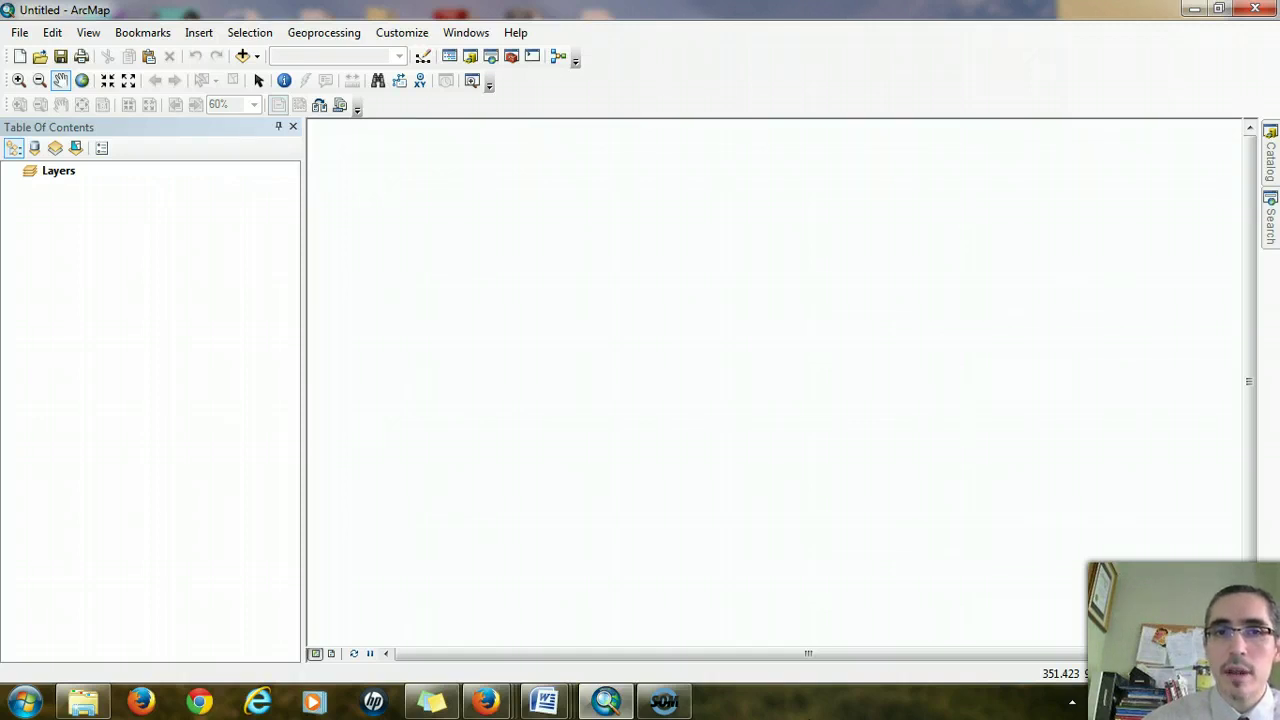
# Add states.shp, lakes.shp and rivers.shp from the usa folder to the map via the Catalog.
pyautogui.click(1270, 157)
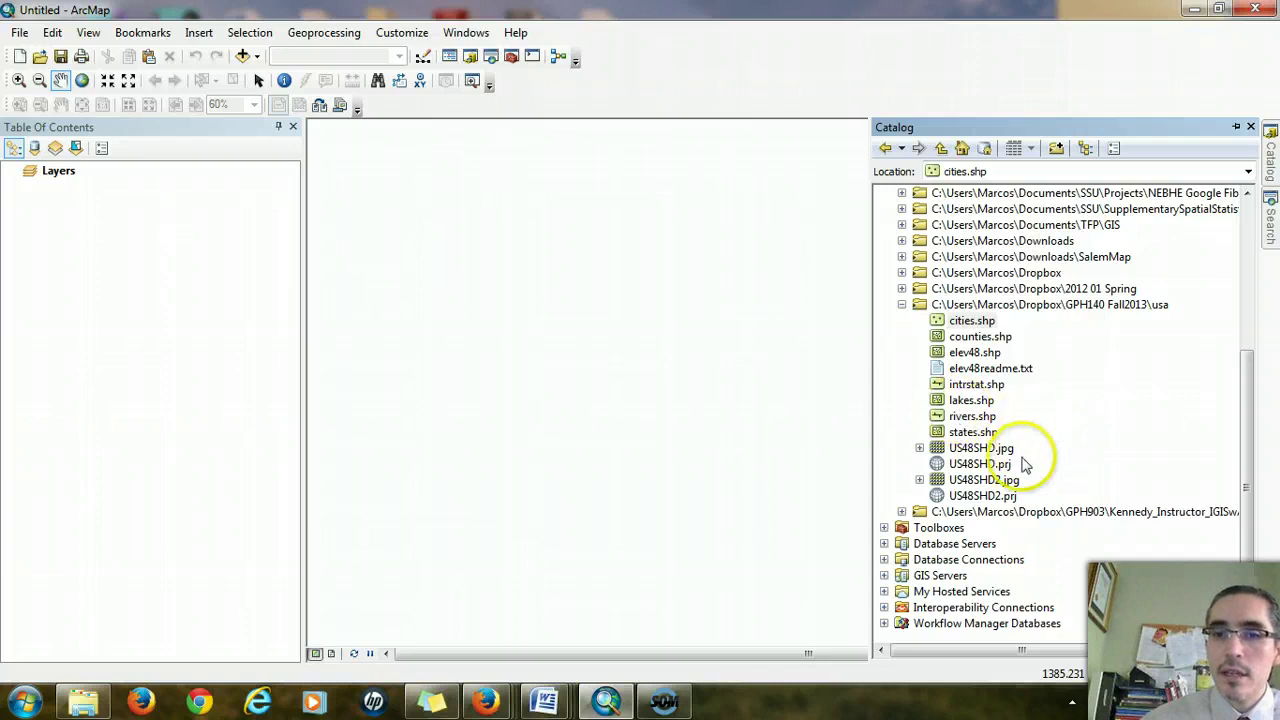
pyautogui.click(978, 432)
pyautogui.click(998, 434)
pyautogui.moveTo(1005, 436); pyautogui.dragTo(948, 440)
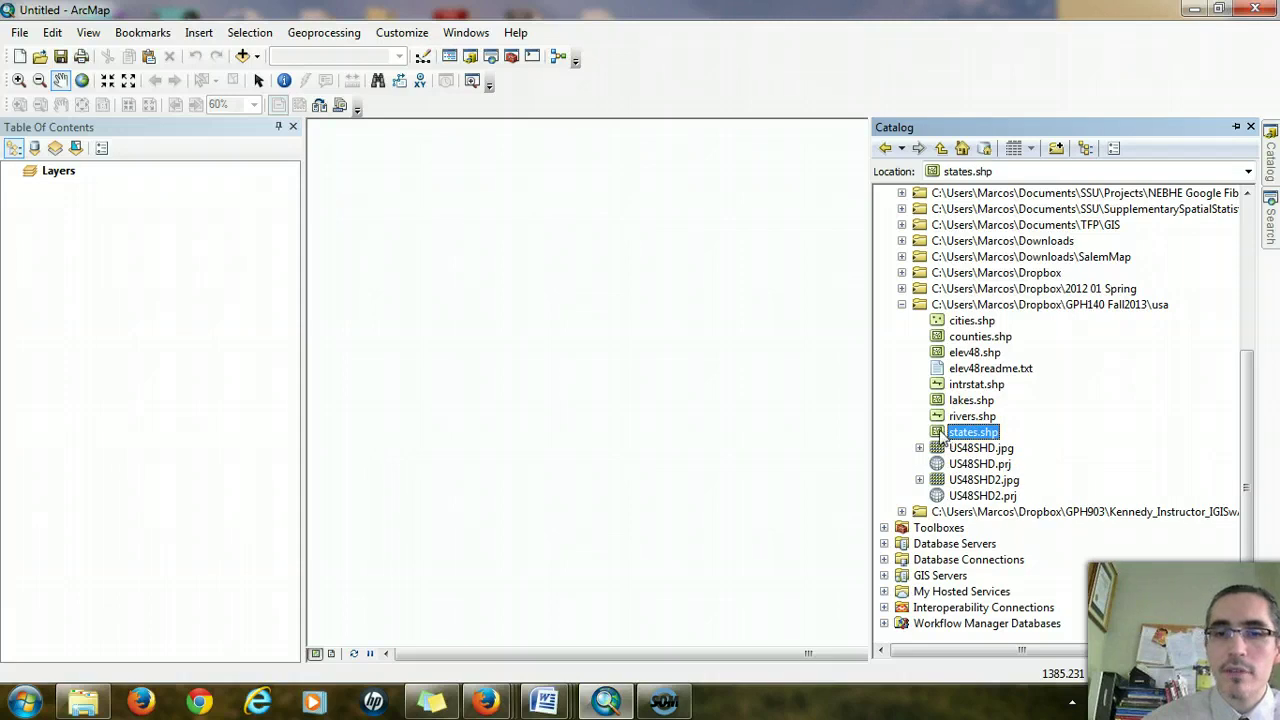
pyautogui.moveTo(940, 437); pyautogui.dragTo(214, 296)
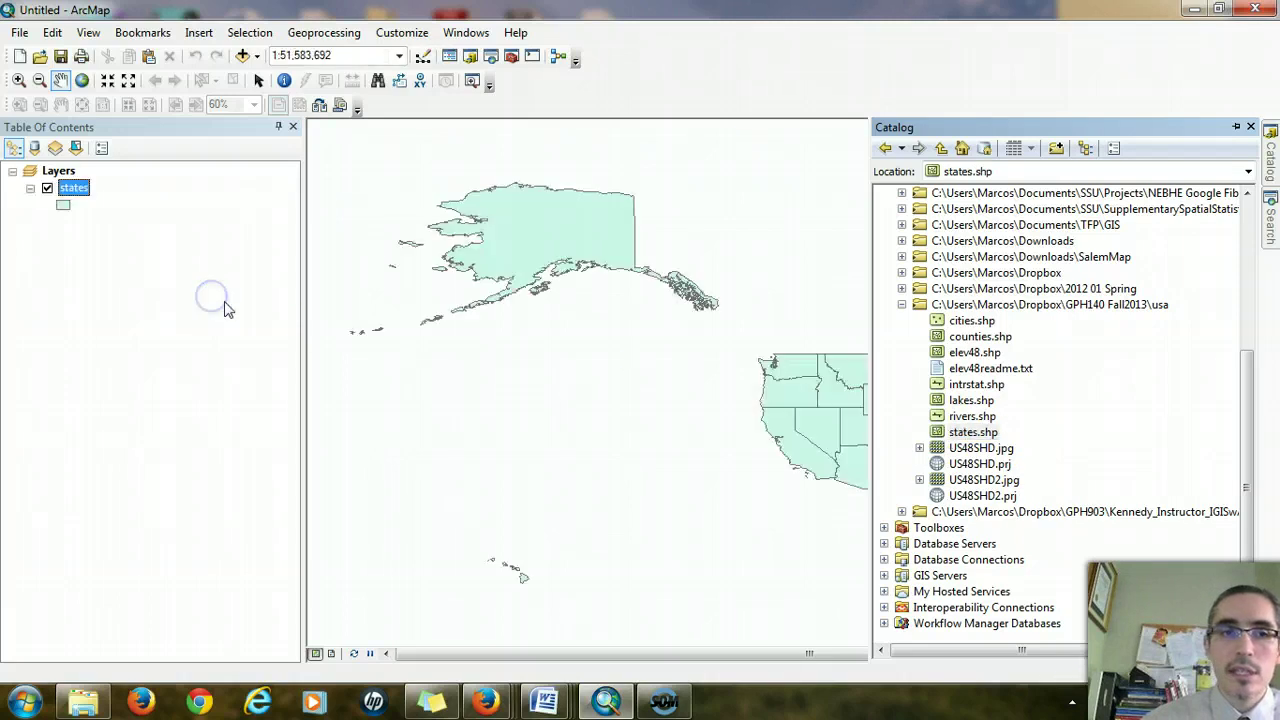
pyautogui.click(972, 401)
pyautogui.moveTo(940, 402); pyautogui.dragTo(262, 214)
pyautogui.click(966, 417)
pyautogui.moveTo(962, 418); pyautogui.dragTo(258, 274)
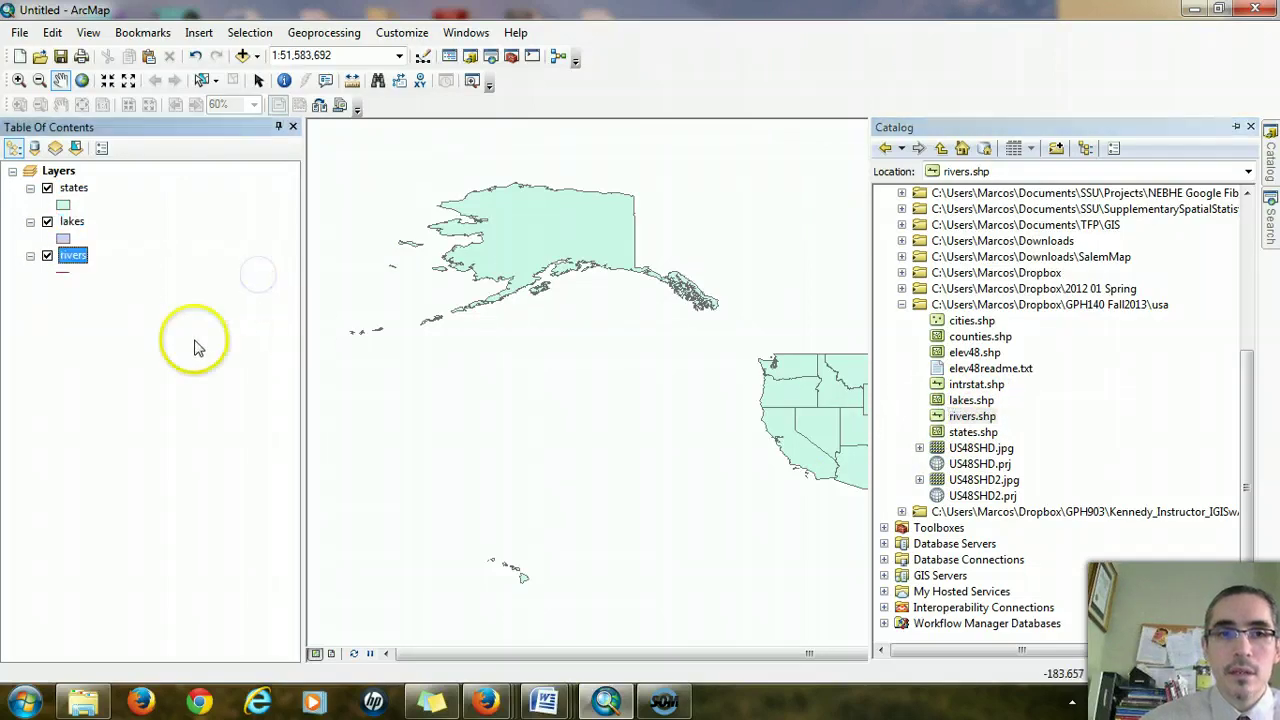
# Put rivers at the top and states at the bottom of the layer order, then zoom to the lower 48.
pyautogui.moveTo(74, 188); pyautogui.dragTo(95, 276)
pyautogui.keyDown('ctrl'); pyautogui.click(85, 223); pyautogui.keyUp('ctrl')
pyautogui.moveTo(85, 223); pyautogui.dragTo(78, 182)
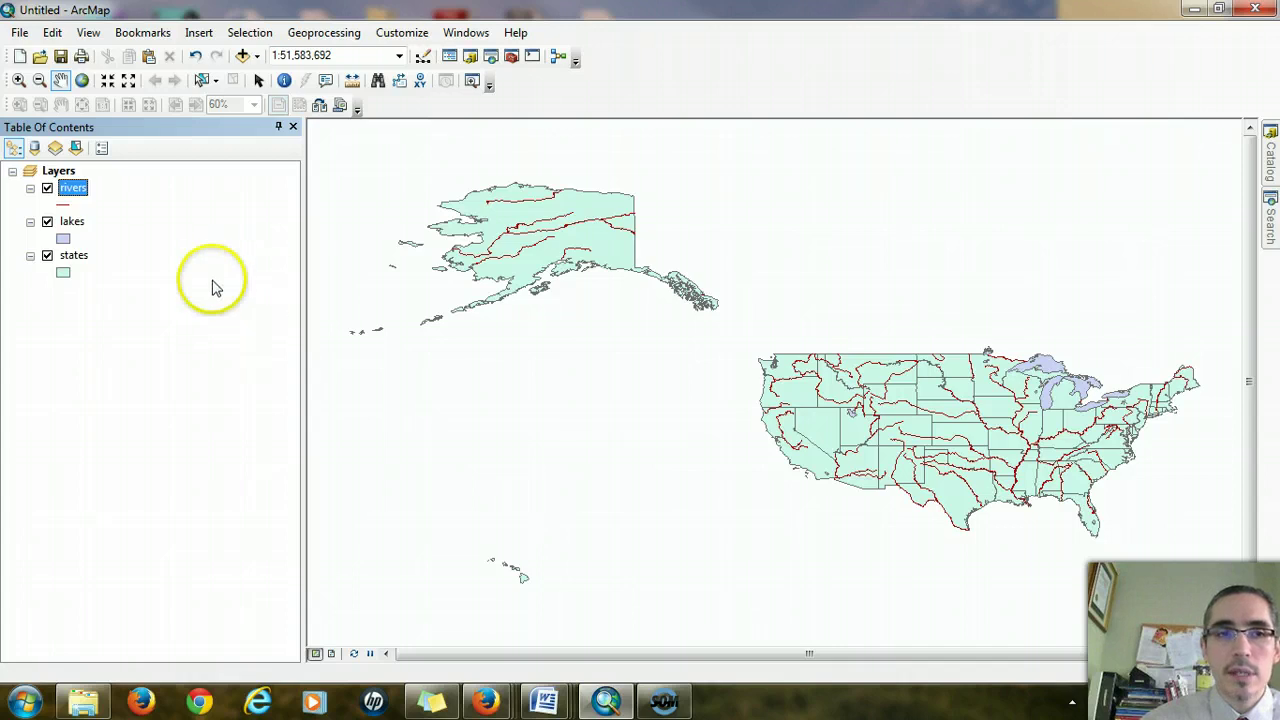
pyautogui.click(18, 80)
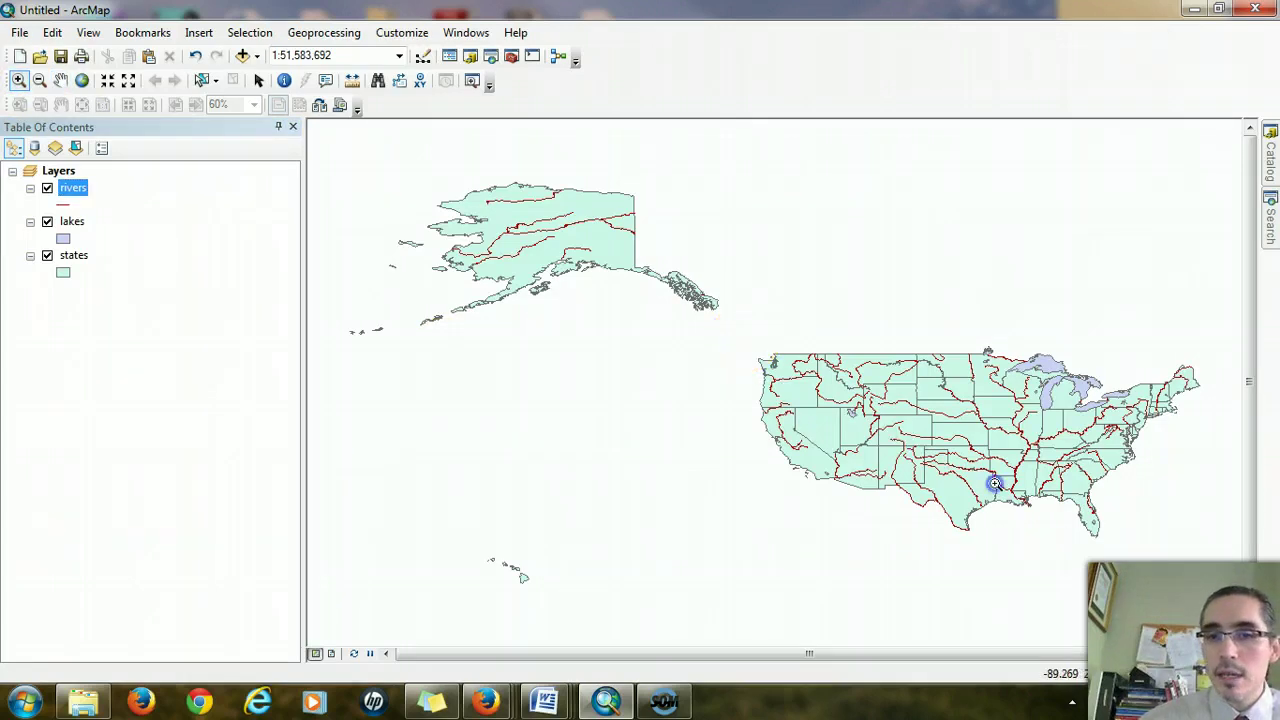
pyautogui.moveTo(745, 339); pyautogui.dragTo(1207, 545)
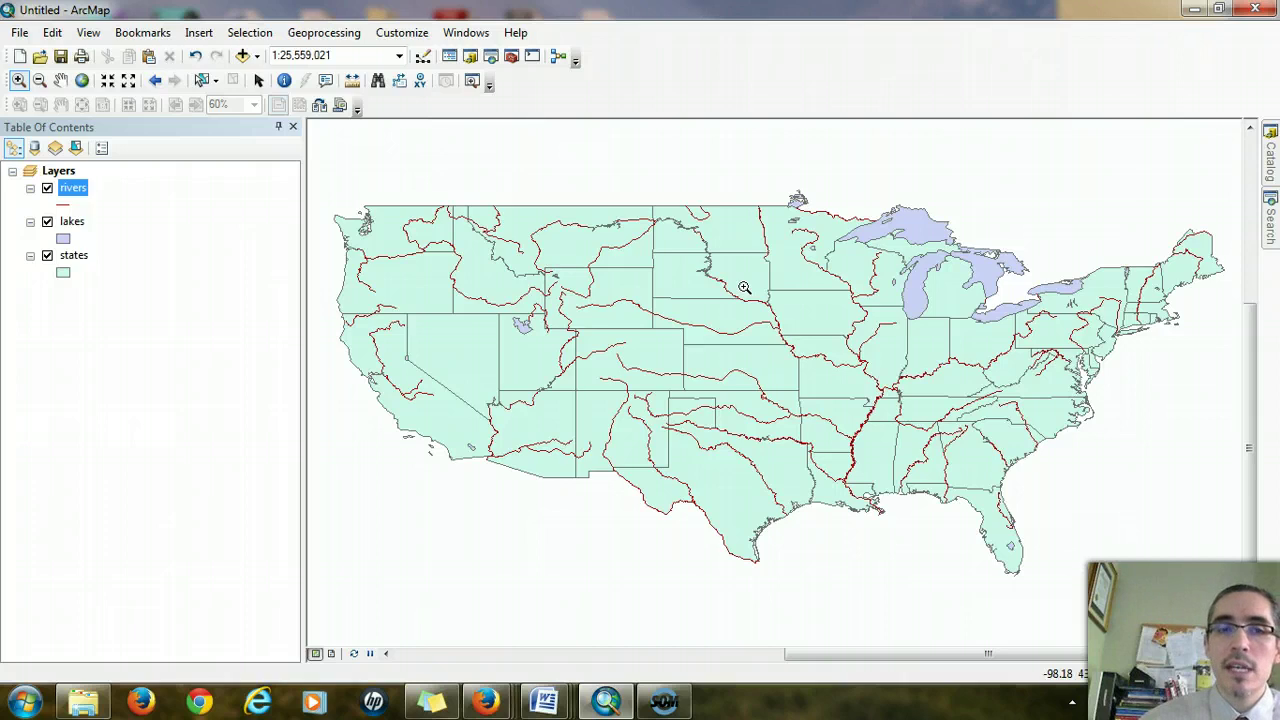
# In the Layers data frame properties, select Projected > Continental > North America > USA Contiguous Albers Equal Area Conic.
pyautogui.rightClick(60, 172)
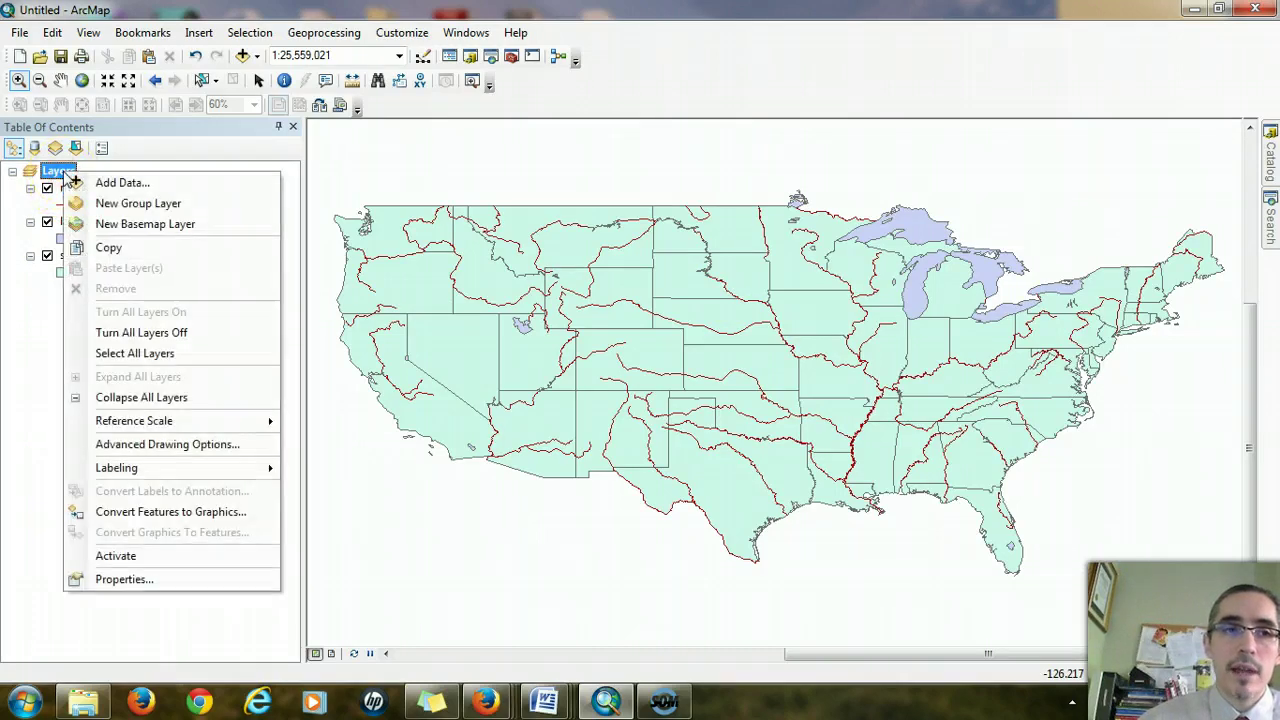
pyautogui.click(124, 579)
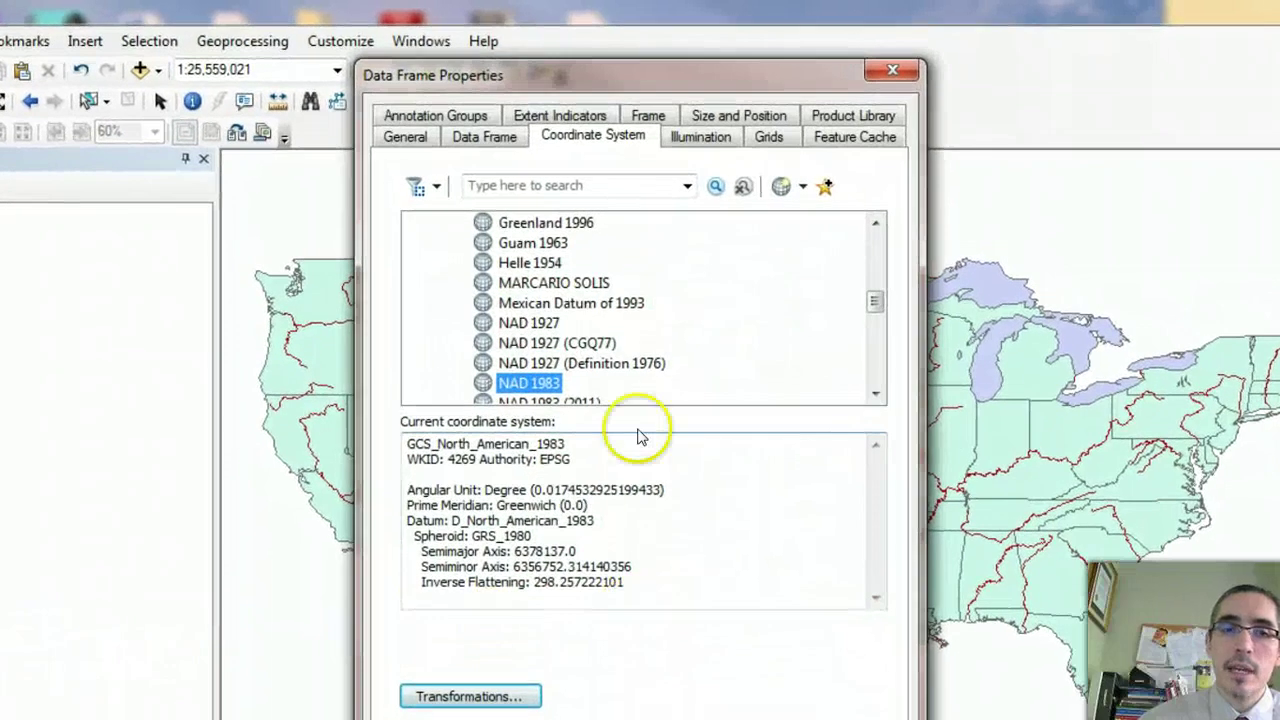
pyautogui.click(544, 343)
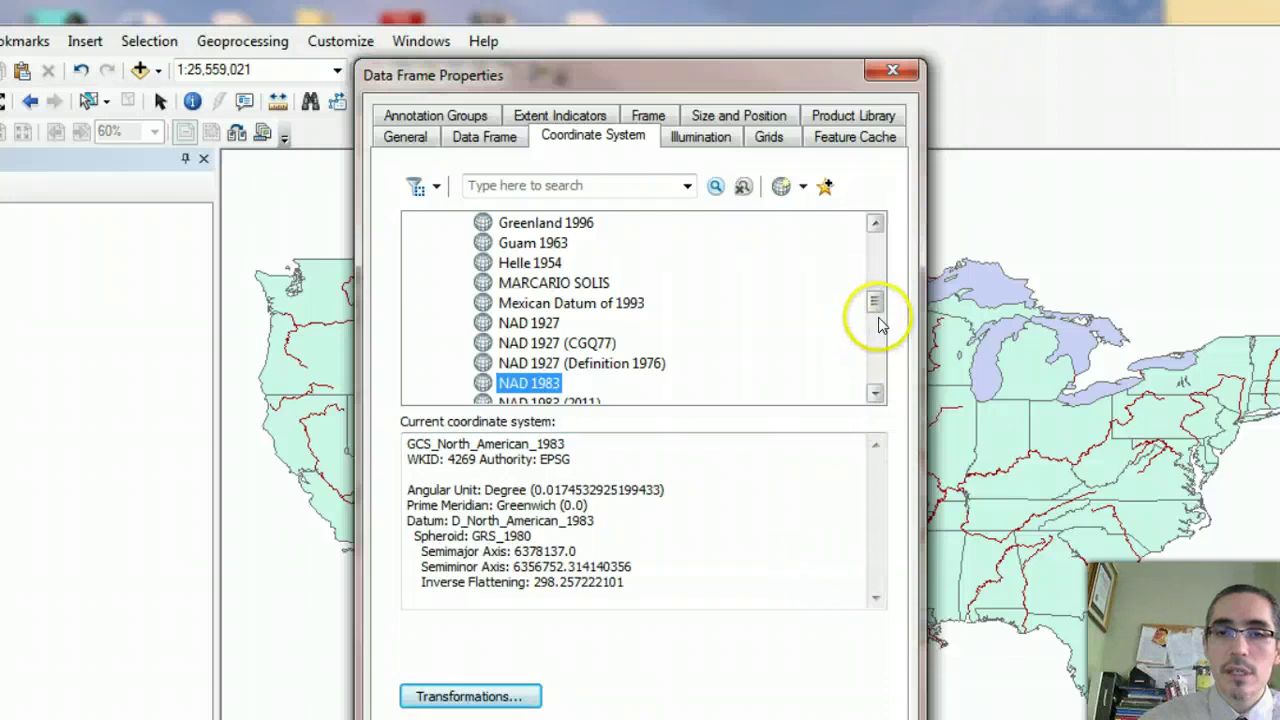
pyautogui.moveTo(879, 315); pyautogui.dragTo(875, 236)
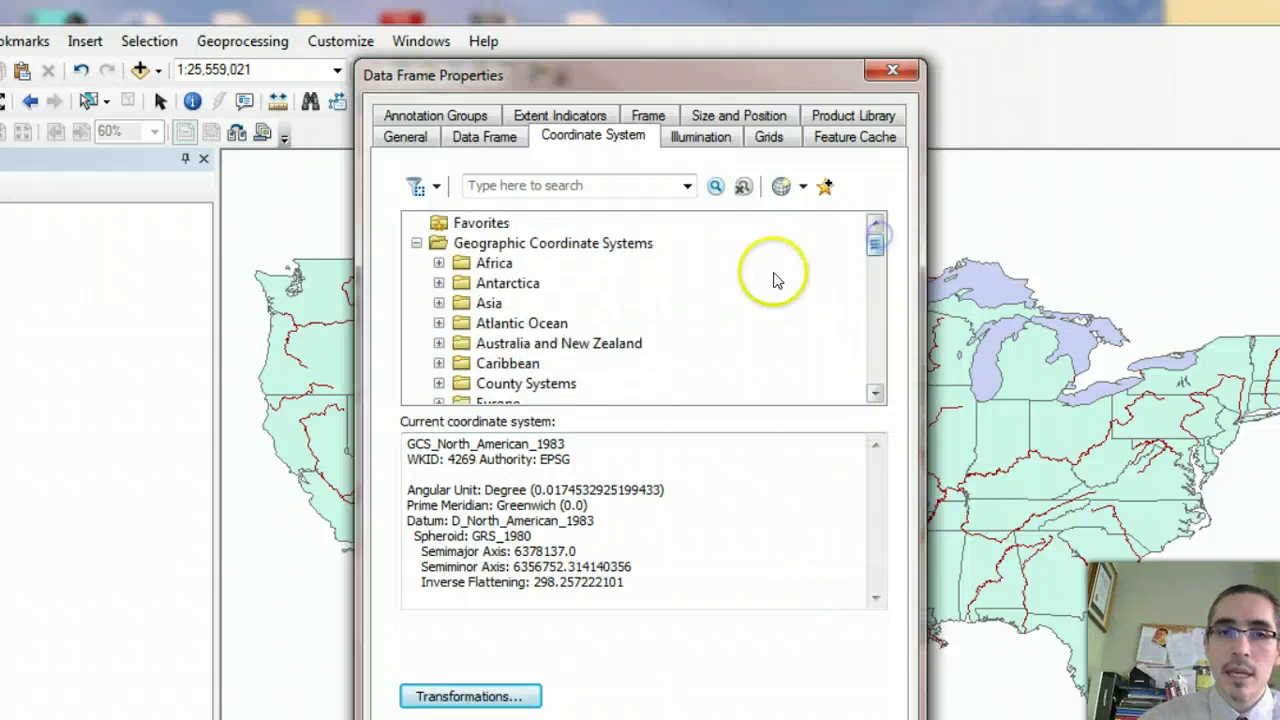
pyautogui.click(416, 246)
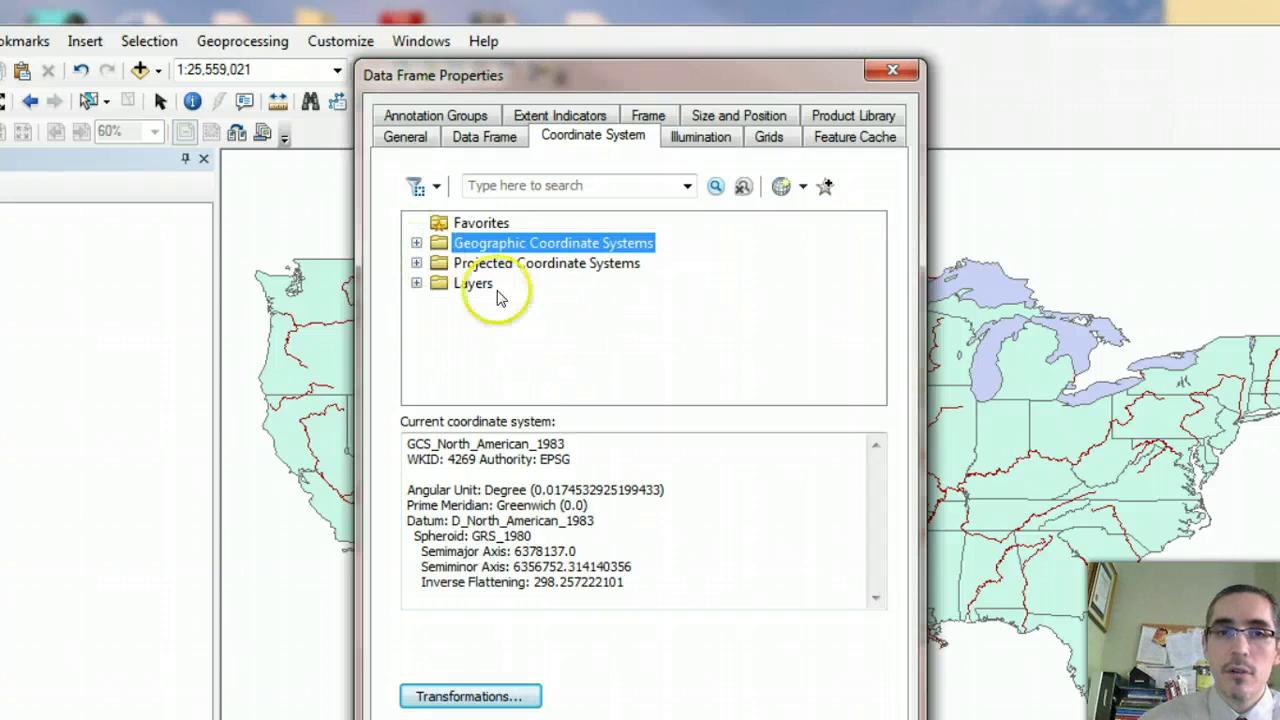
pyautogui.click(416, 263)
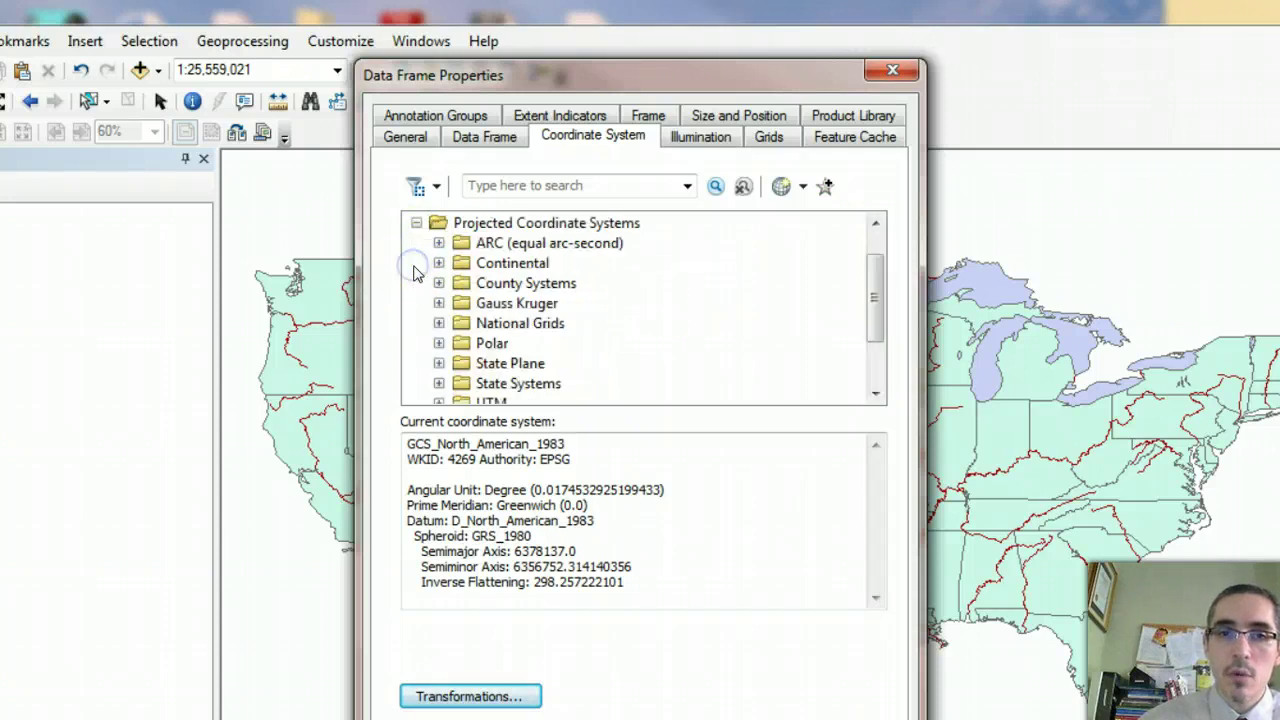
pyautogui.click(438, 263)
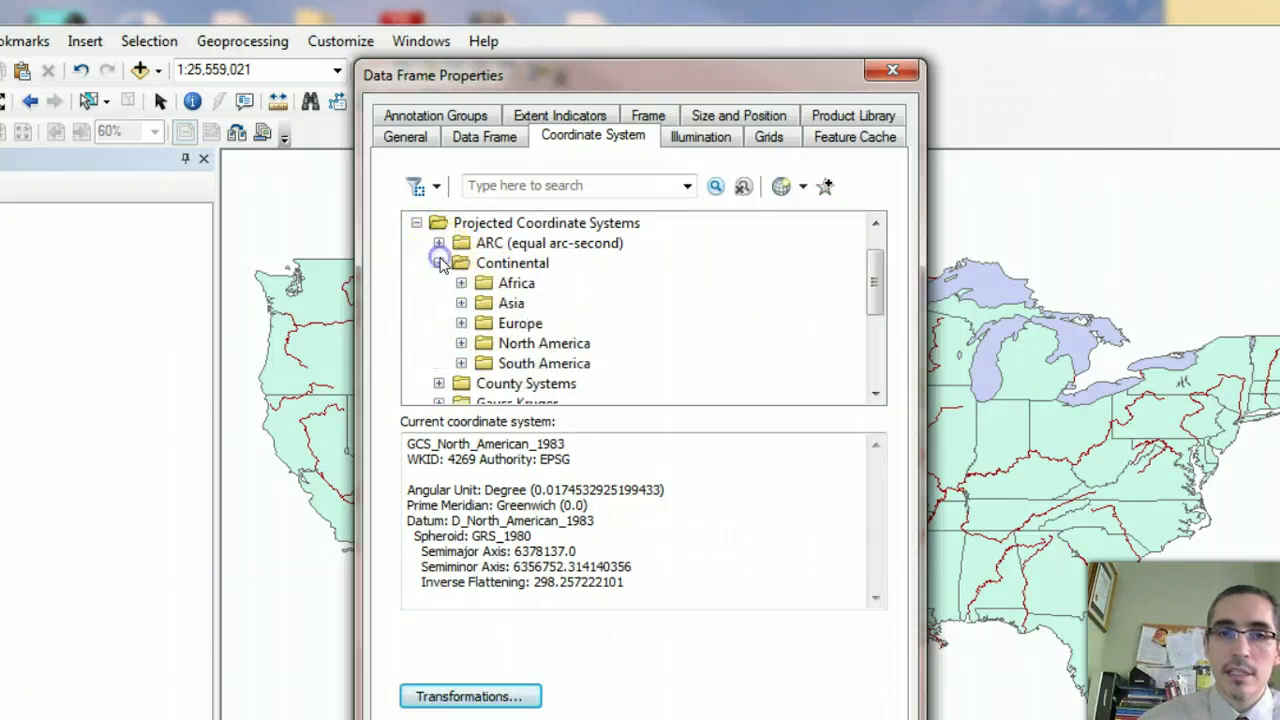
pyautogui.click(461, 343)
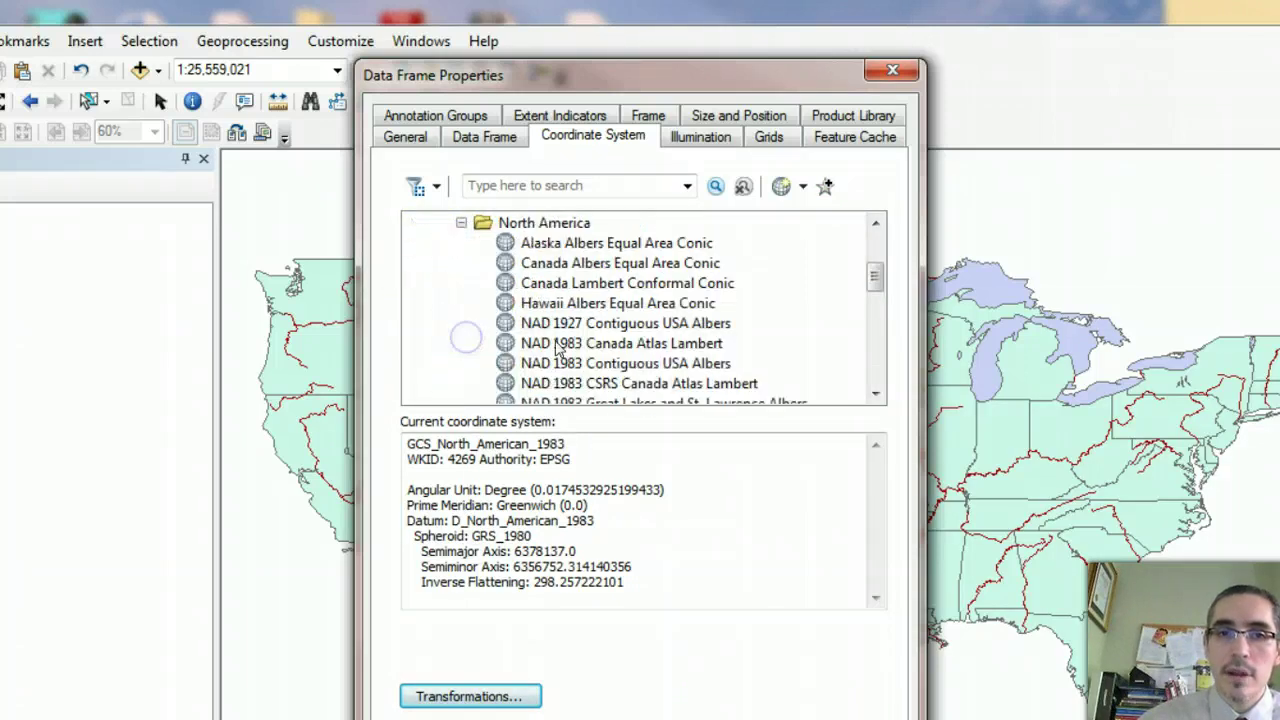
pyautogui.scroll(-2, 795, 332)
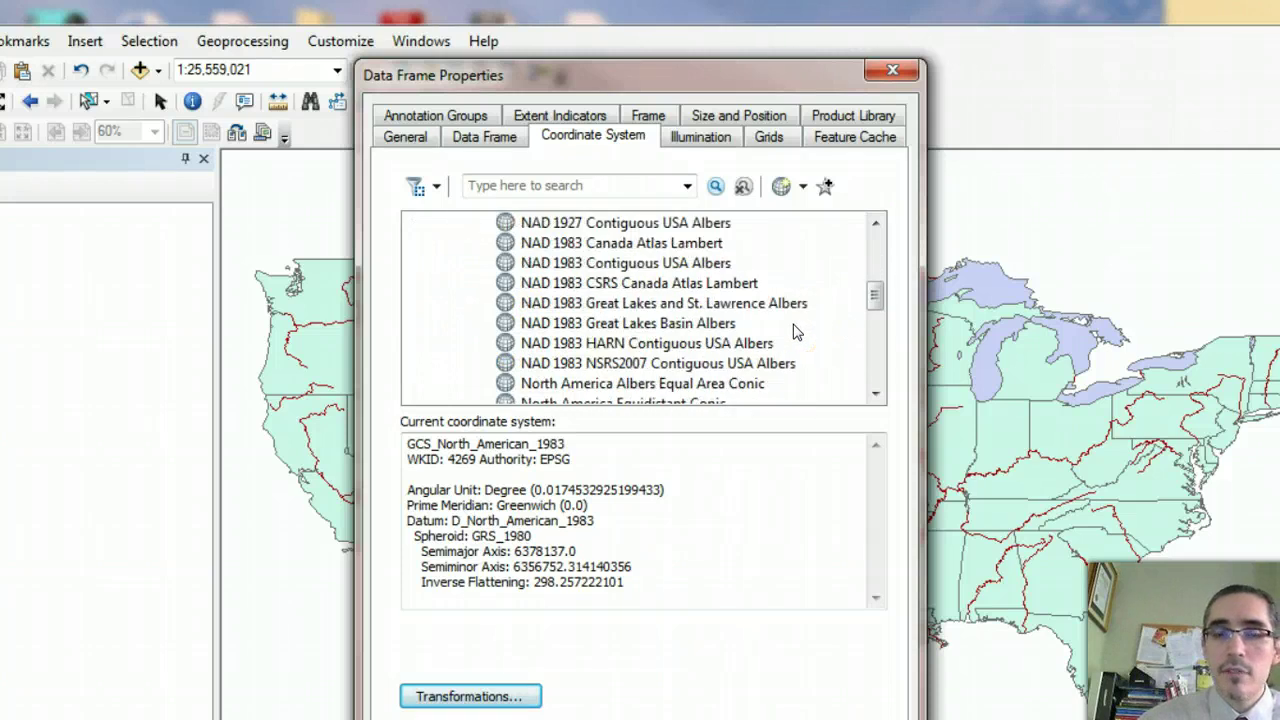
pyautogui.scroll(-1, 795, 332)
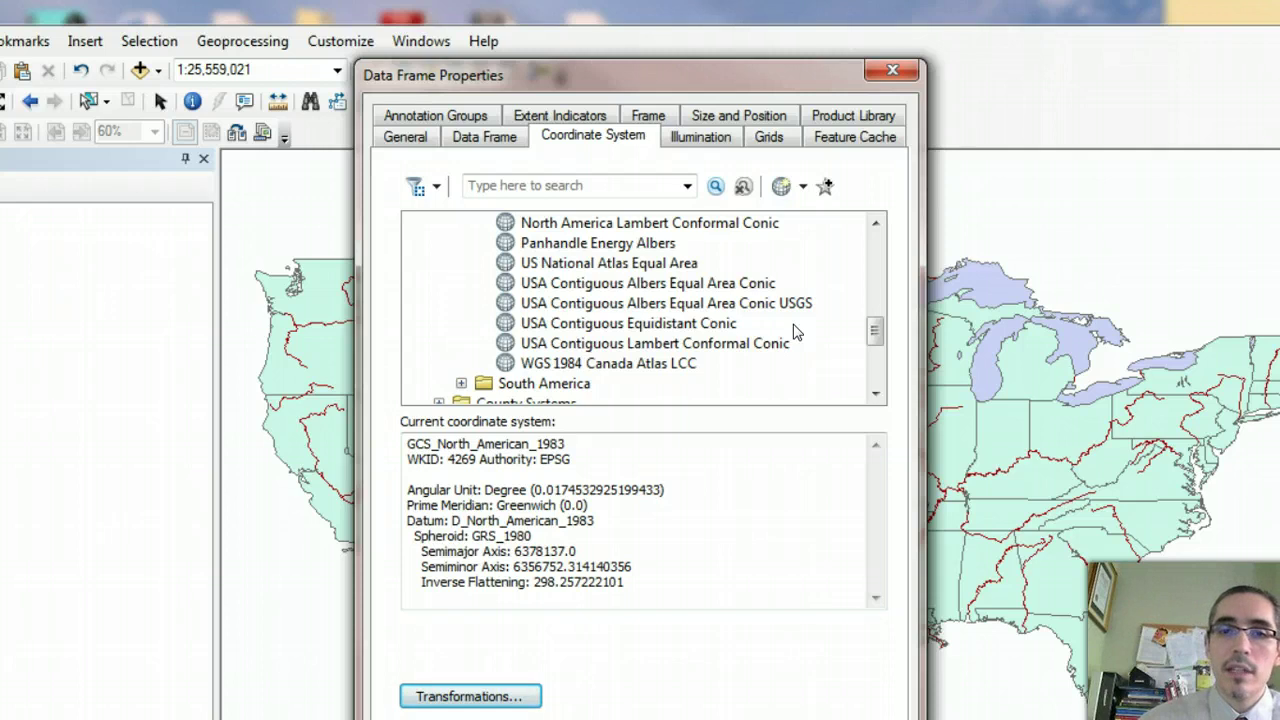
pyautogui.click(655, 283)
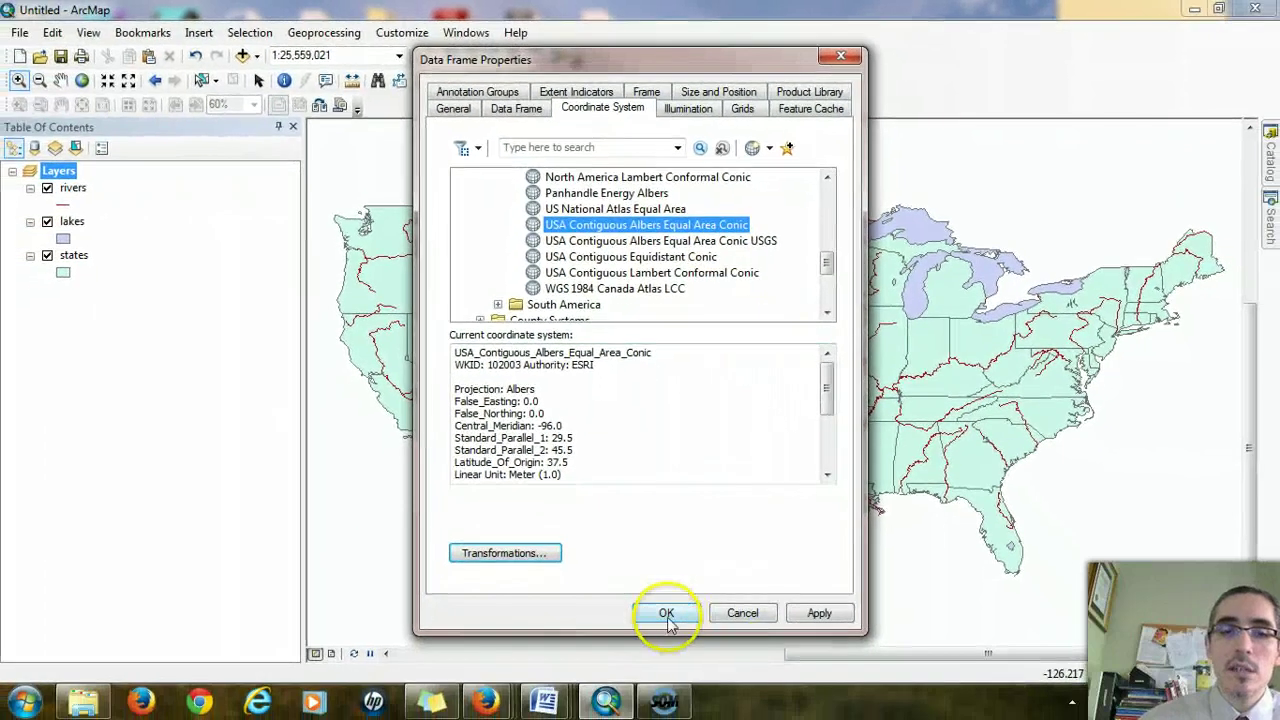
# Apply the Albers projection, zoom so the US fills the view, and open the rivers symbol selector.
pyautogui.click(672, 670)
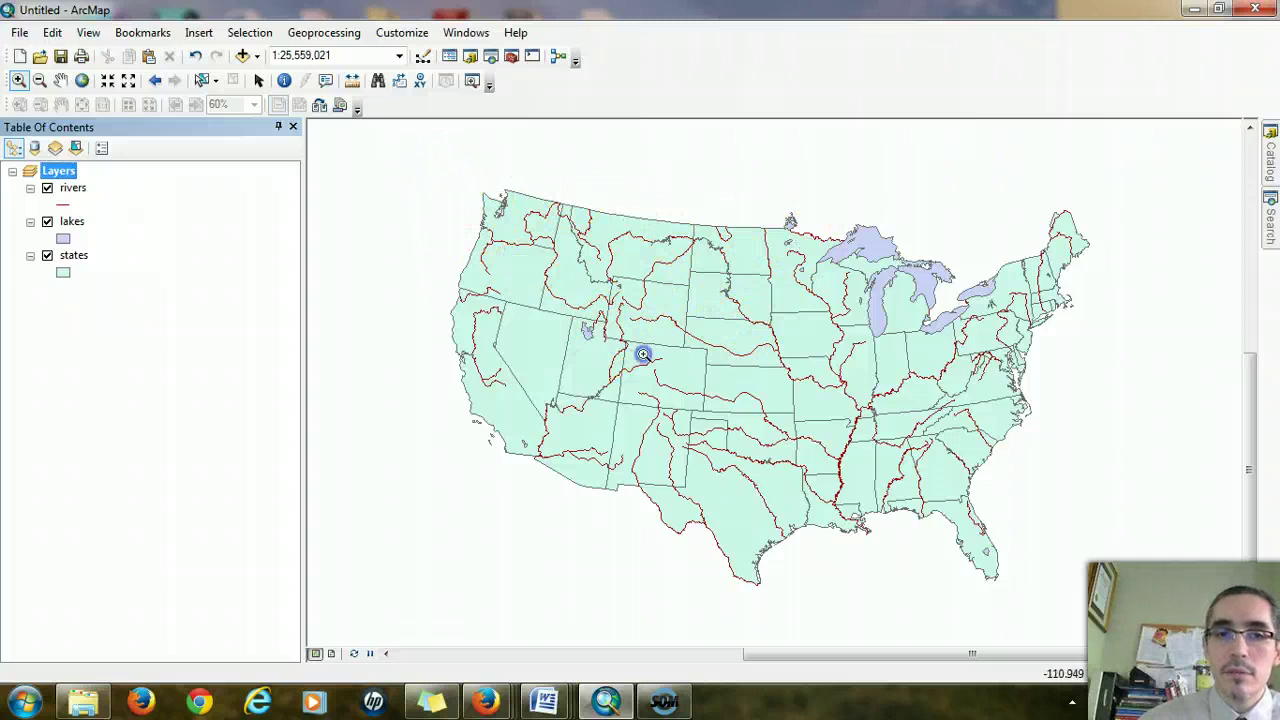
pyautogui.moveTo(434, 171); pyautogui.dragTo(1102, 593)
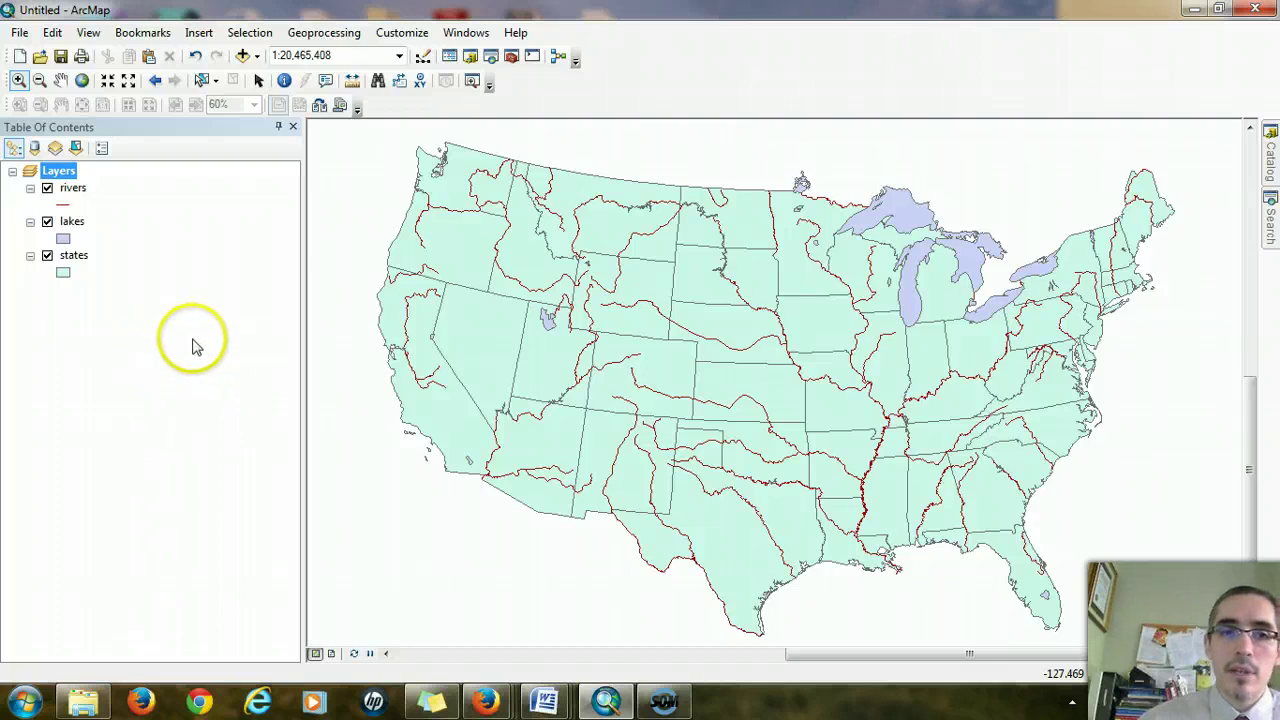
pyautogui.click(183, 277)
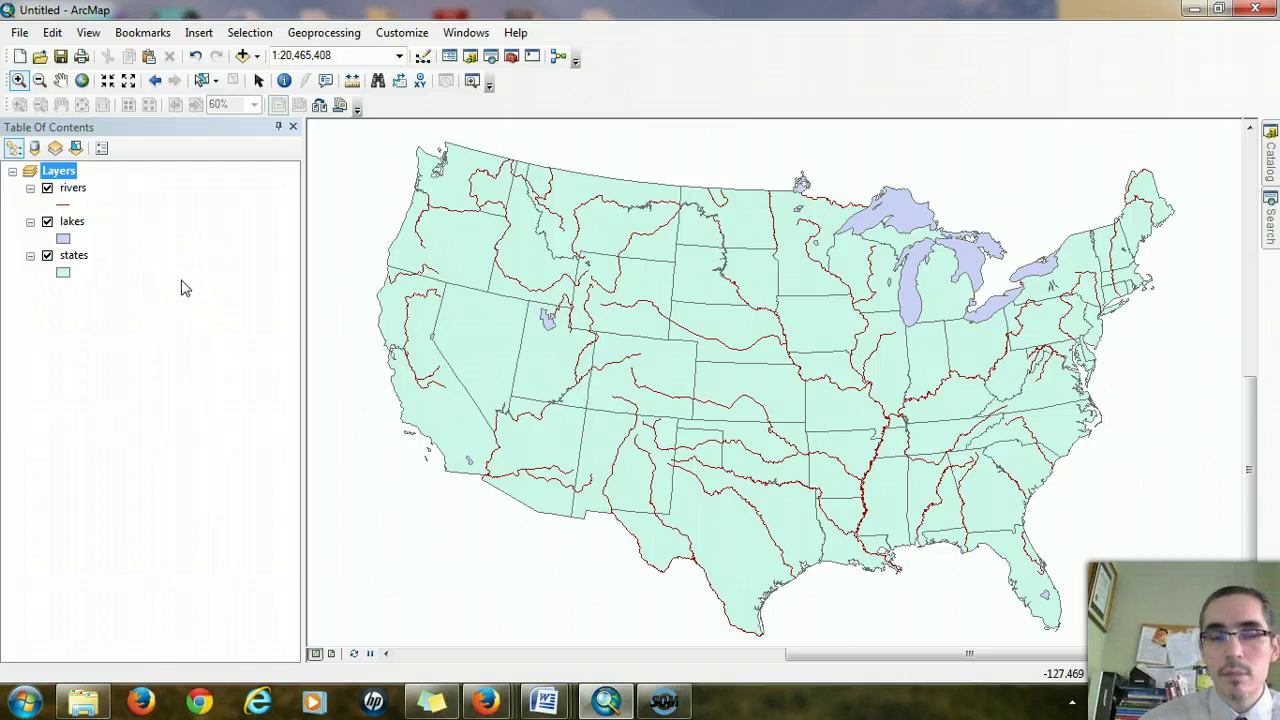
pyautogui.click(68, 206)
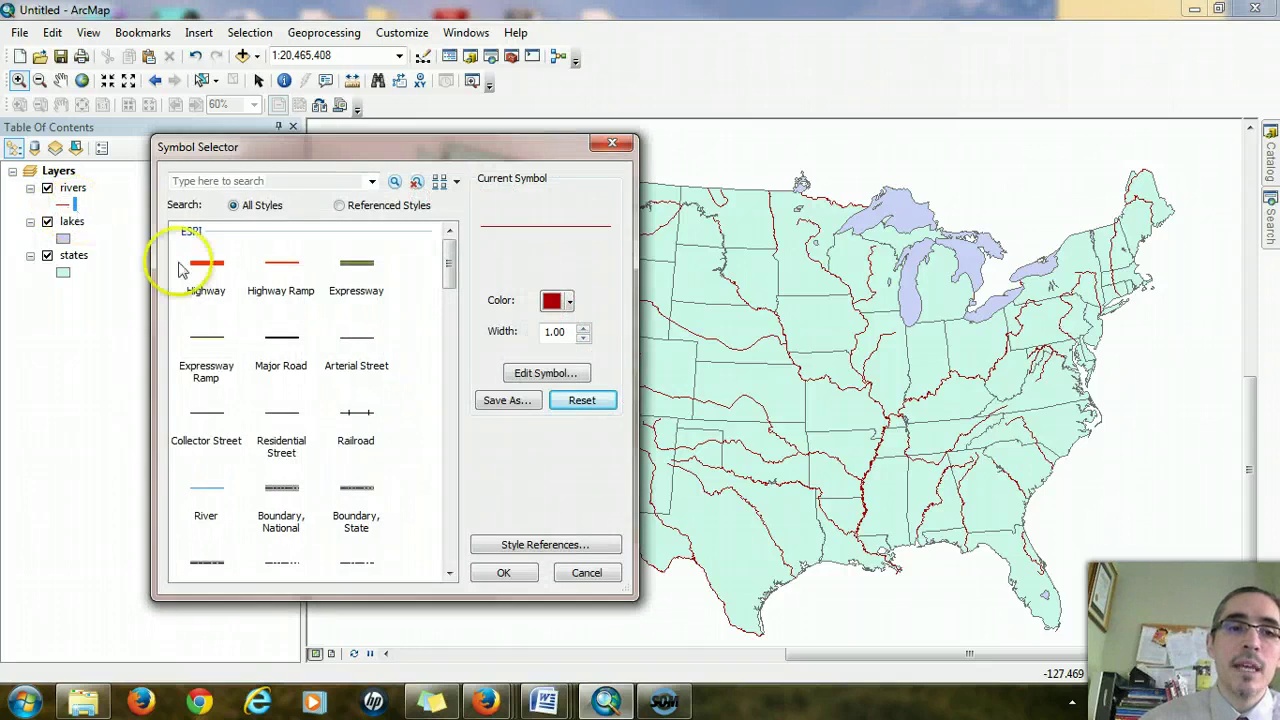
# Give rivers the blue River line symbol and lakes the blue Lake fill symbol.
pyautogui.click(210, 495)
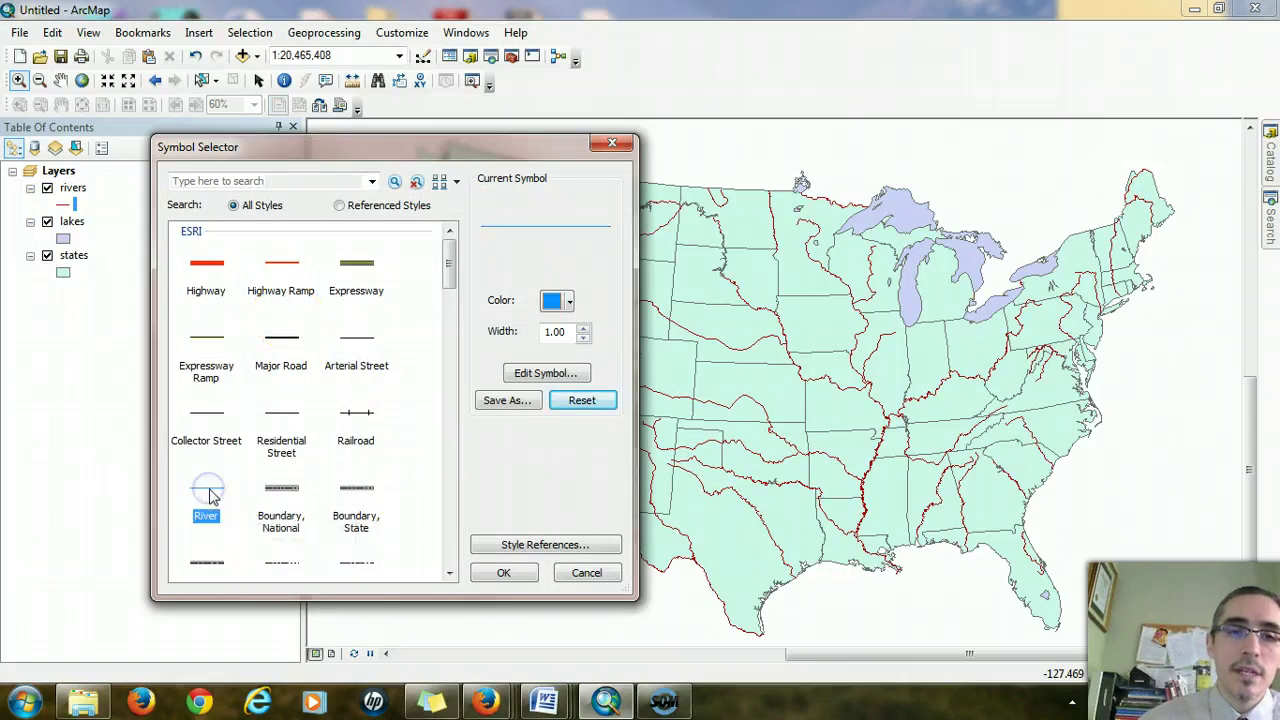
pyautogui.click(521, 587)
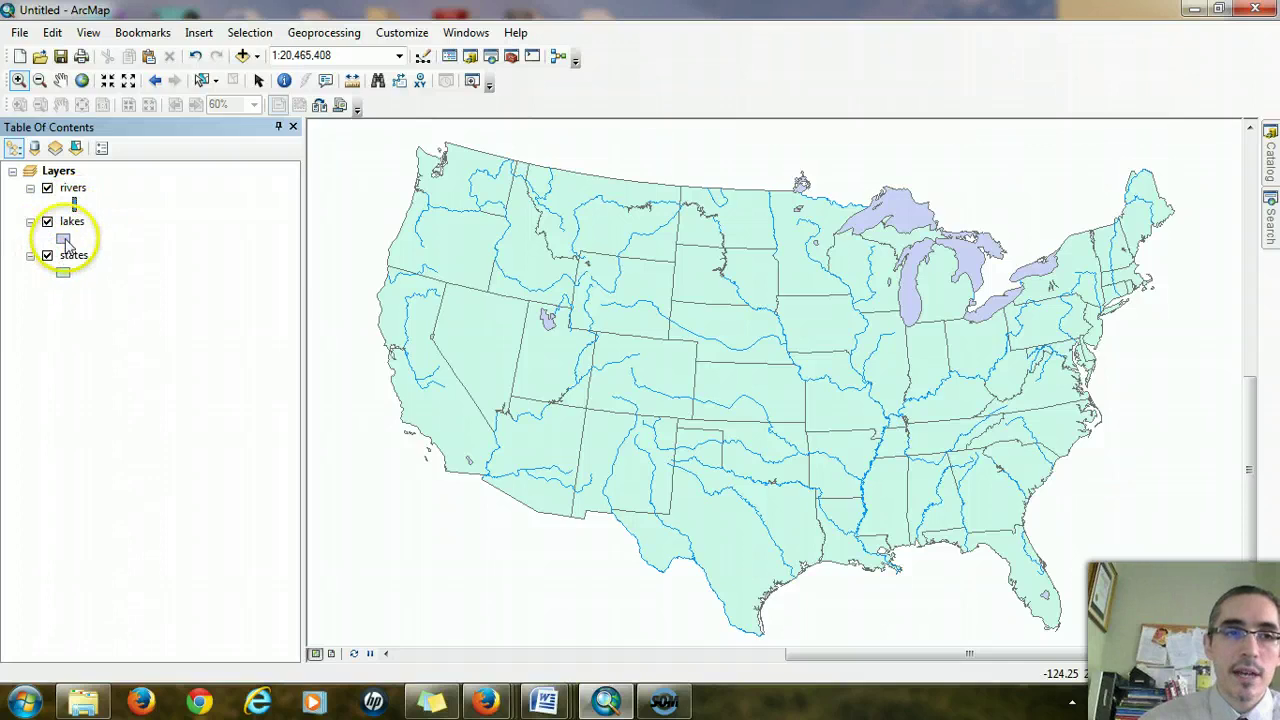
pyautogui.click(64, 240)
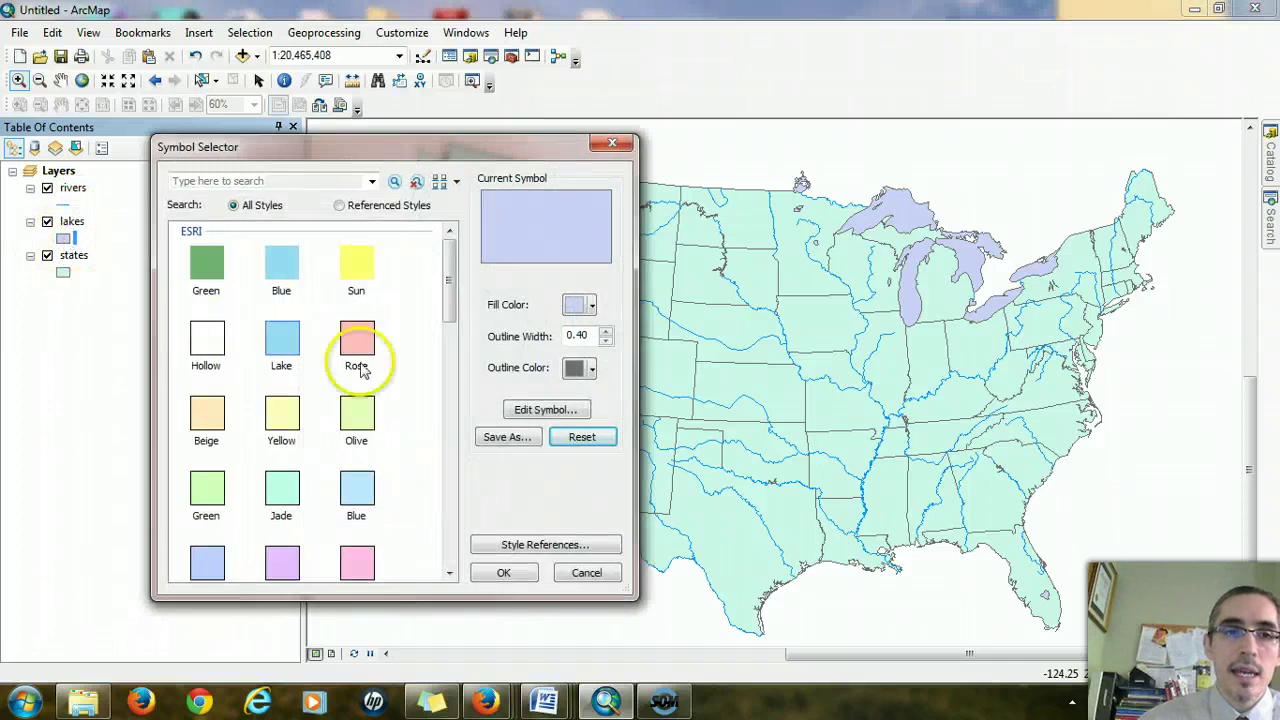
pyautogui.click(285, 343)
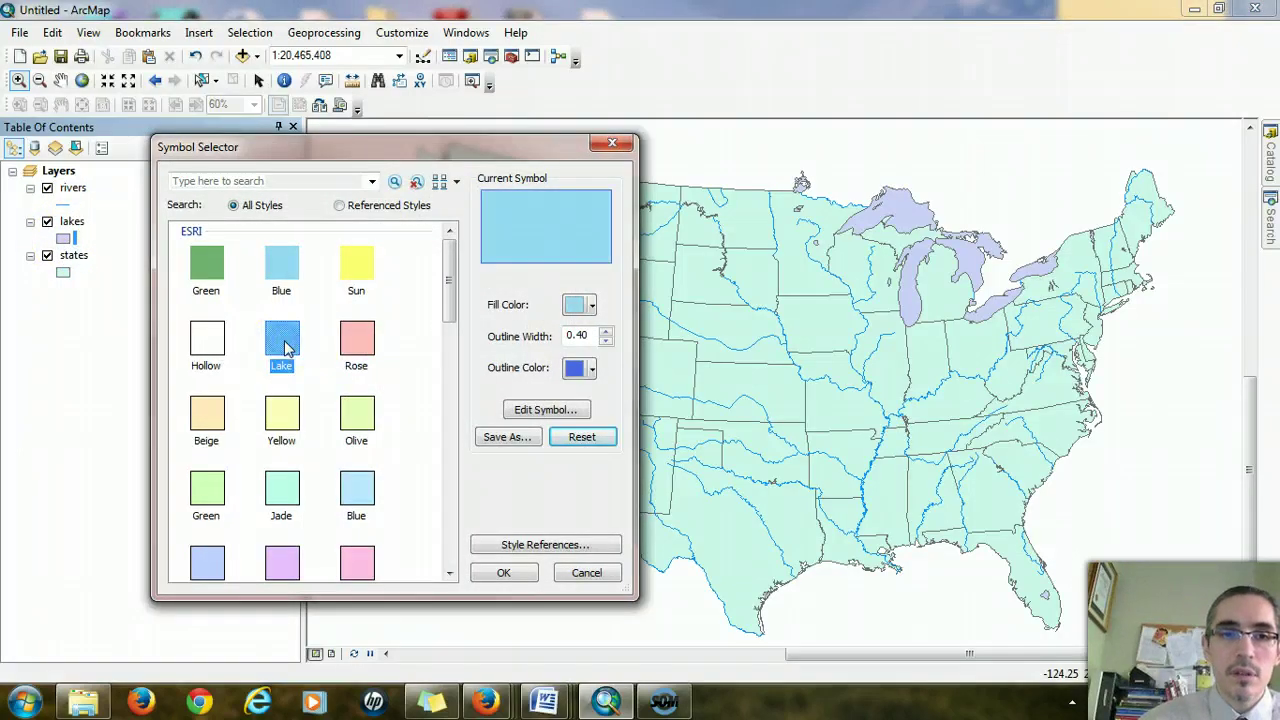
pyautogui.click(531, 571)
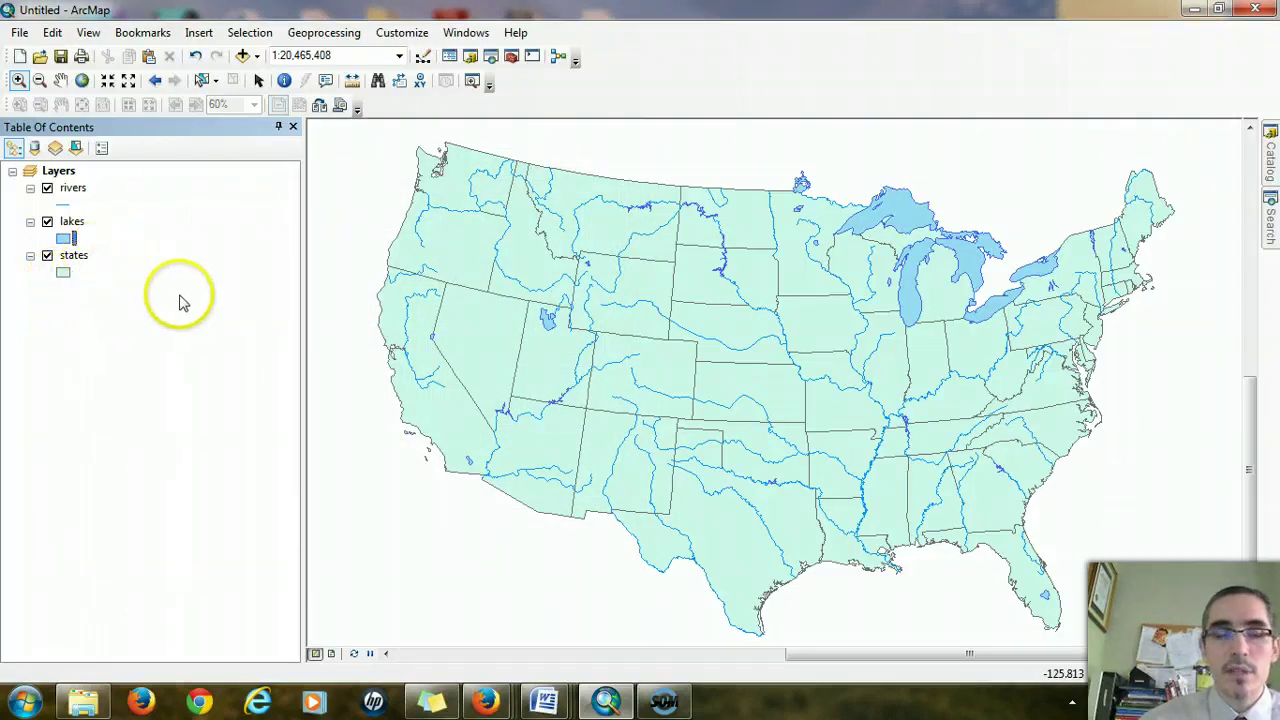
pyautogui.click(85, 262)
# Open the states layer's Symbology properties, currently a single pale green symbol.
pyautogui.rightClick(79, 266)
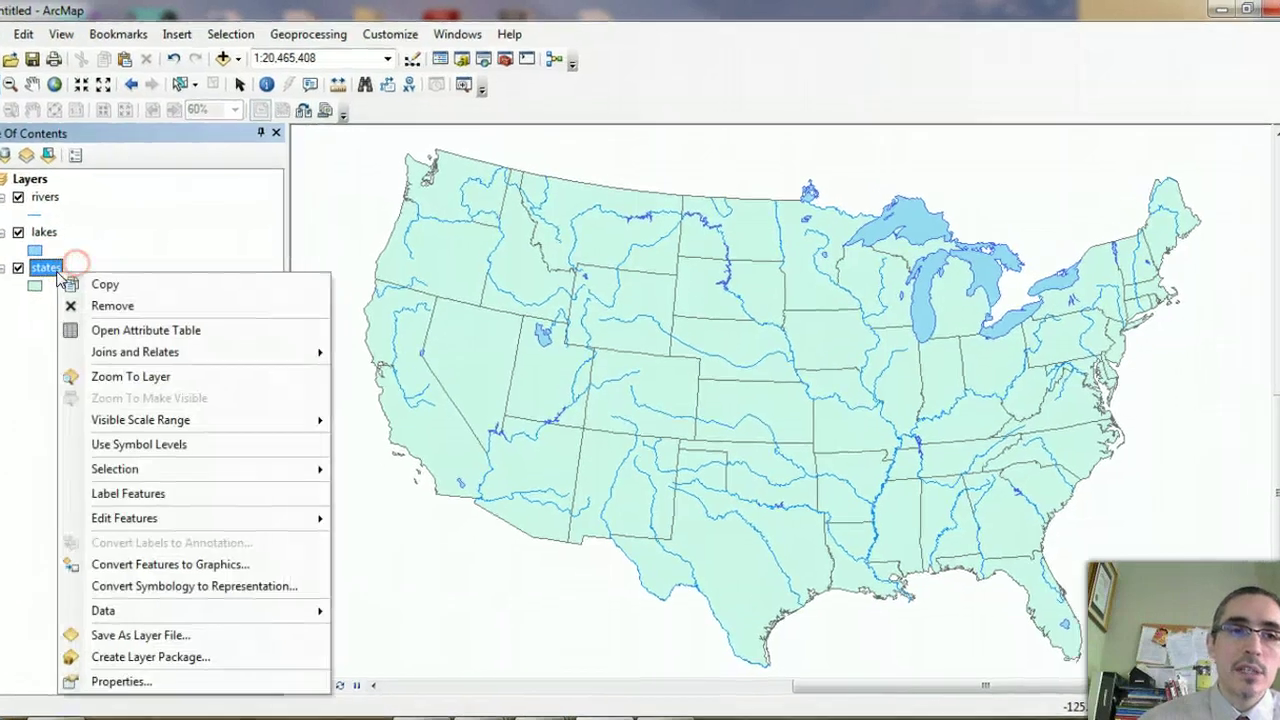
pyautogui.click(135, 665)
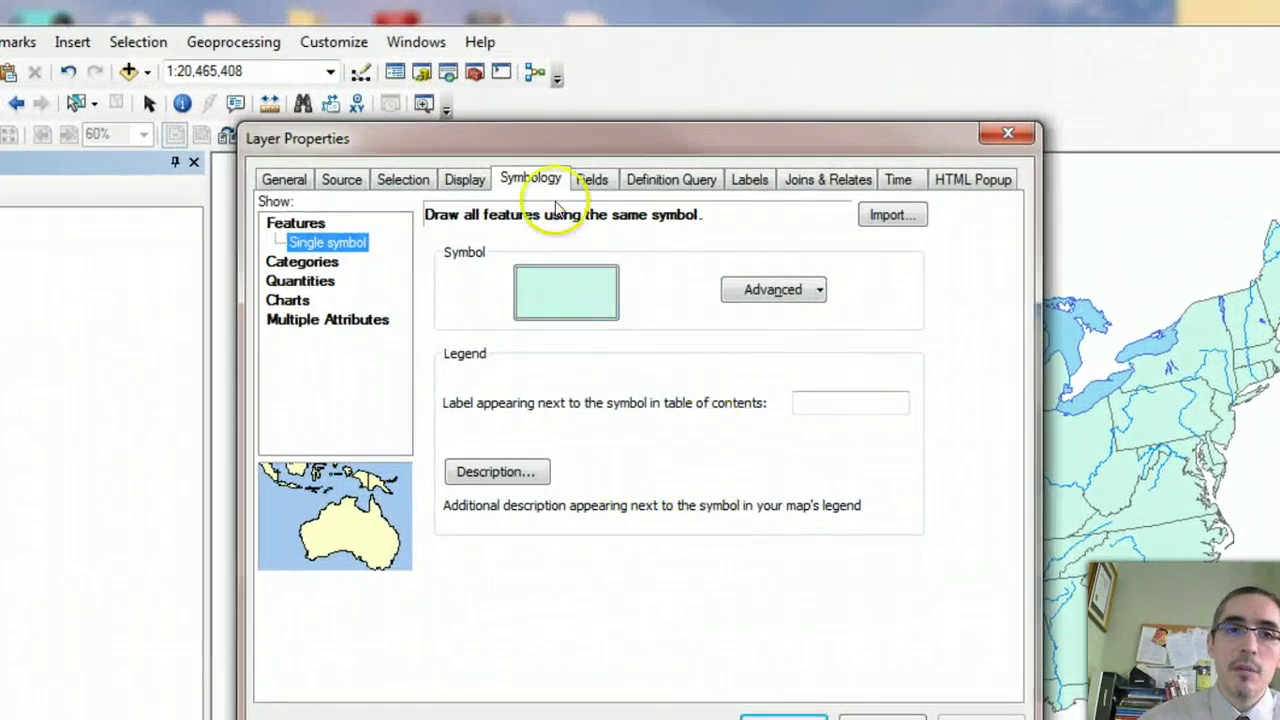
pyautogui.click(543, 177)
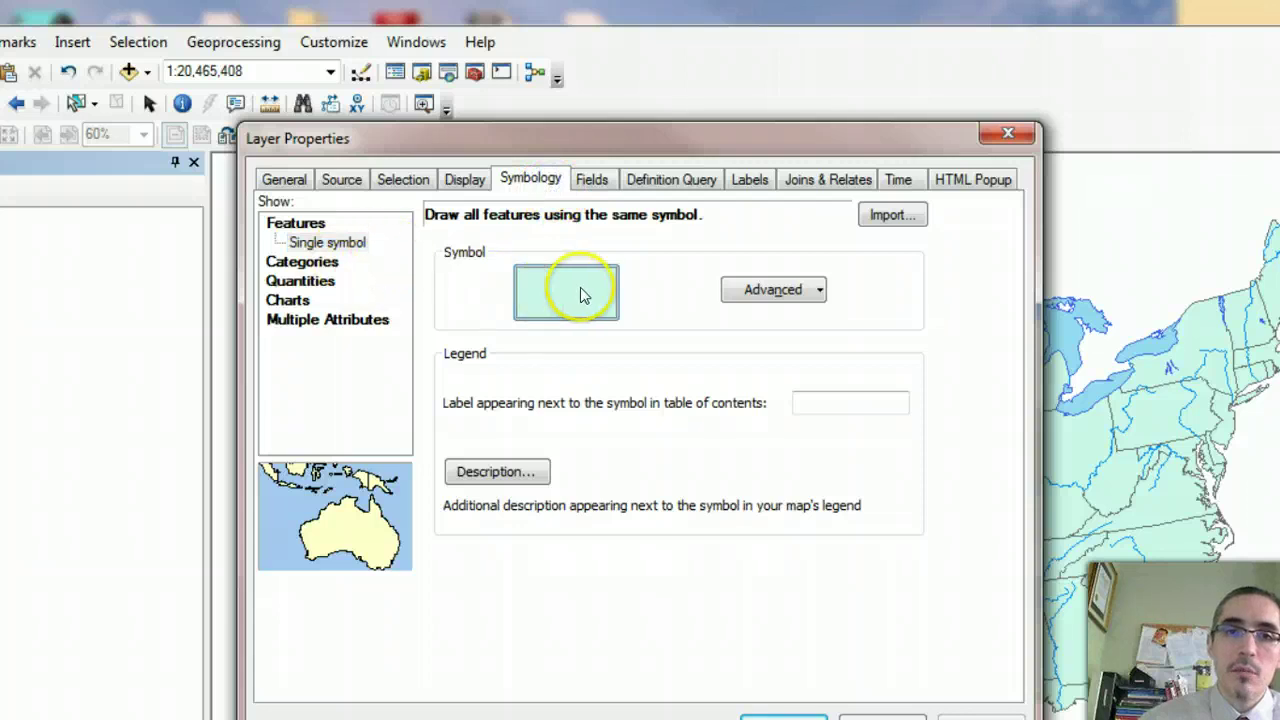
pyautogui.moveTo(644, 139); pyautogui.dragTo(625, 140)
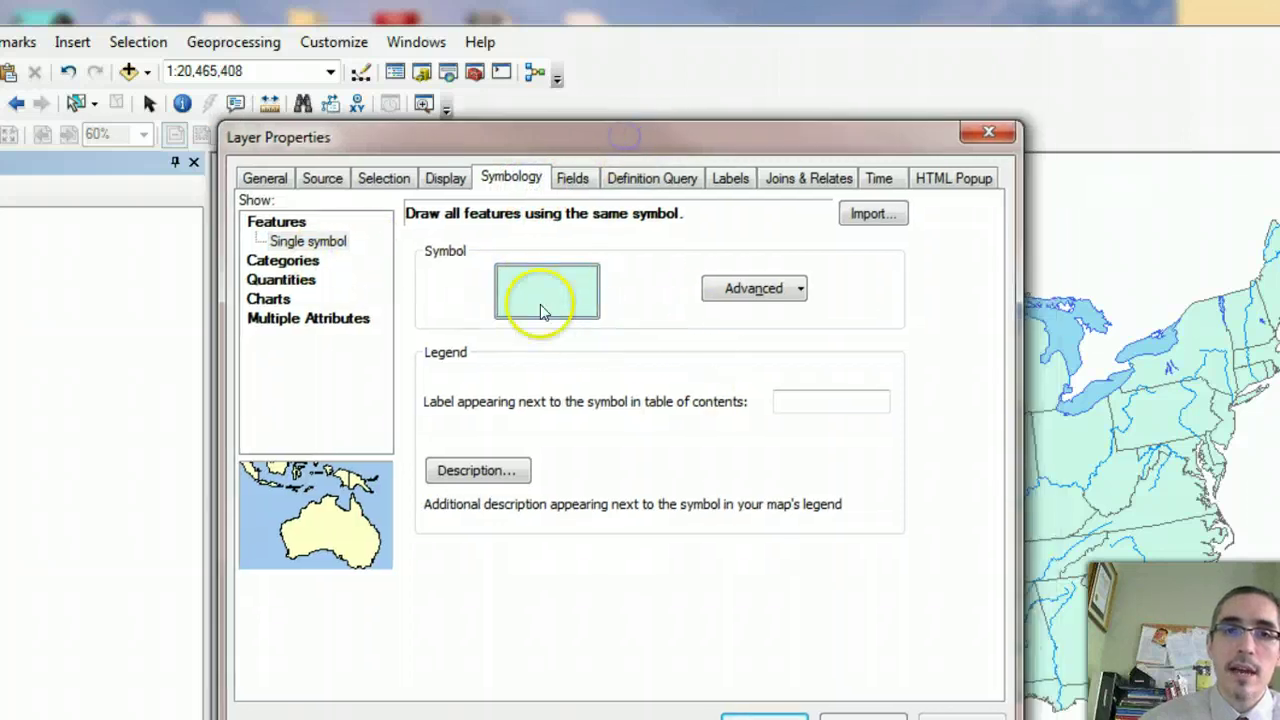
pyautogui.click(338, 248)
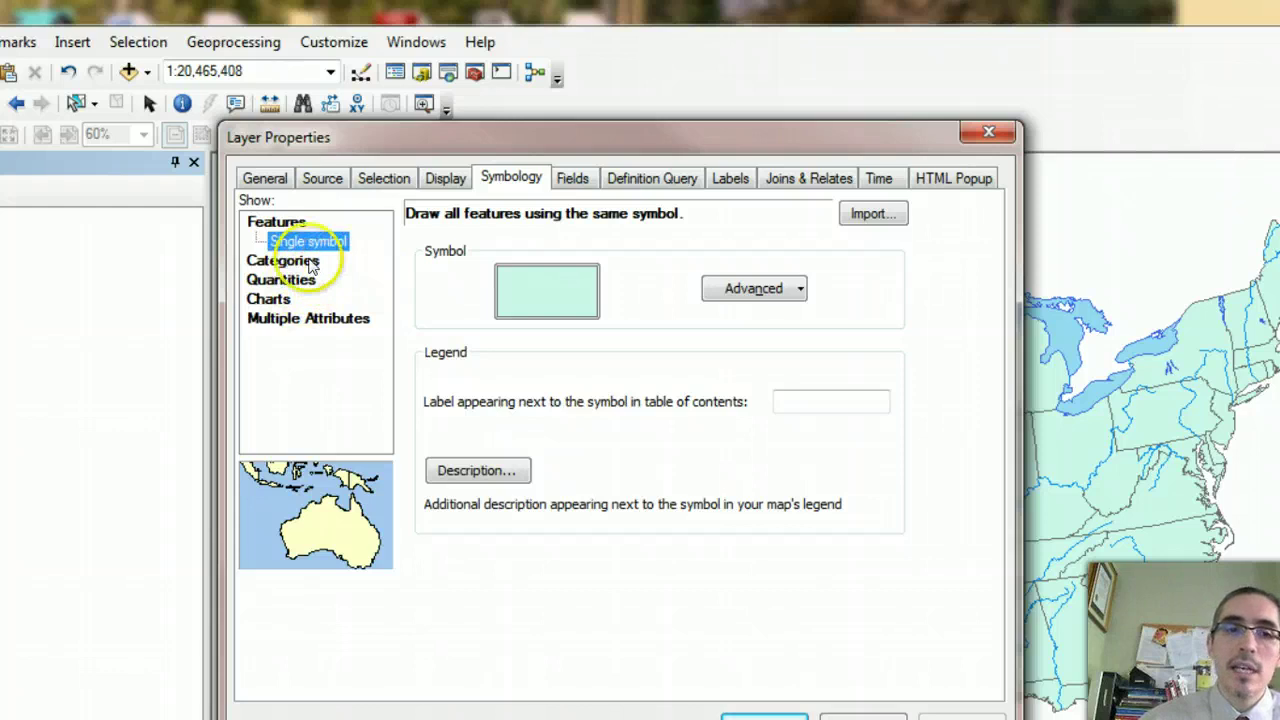
# Symbolize states by unique values of SUB_REGION, adding all nine sub-region categories.
pyautogui.click(300, 260)
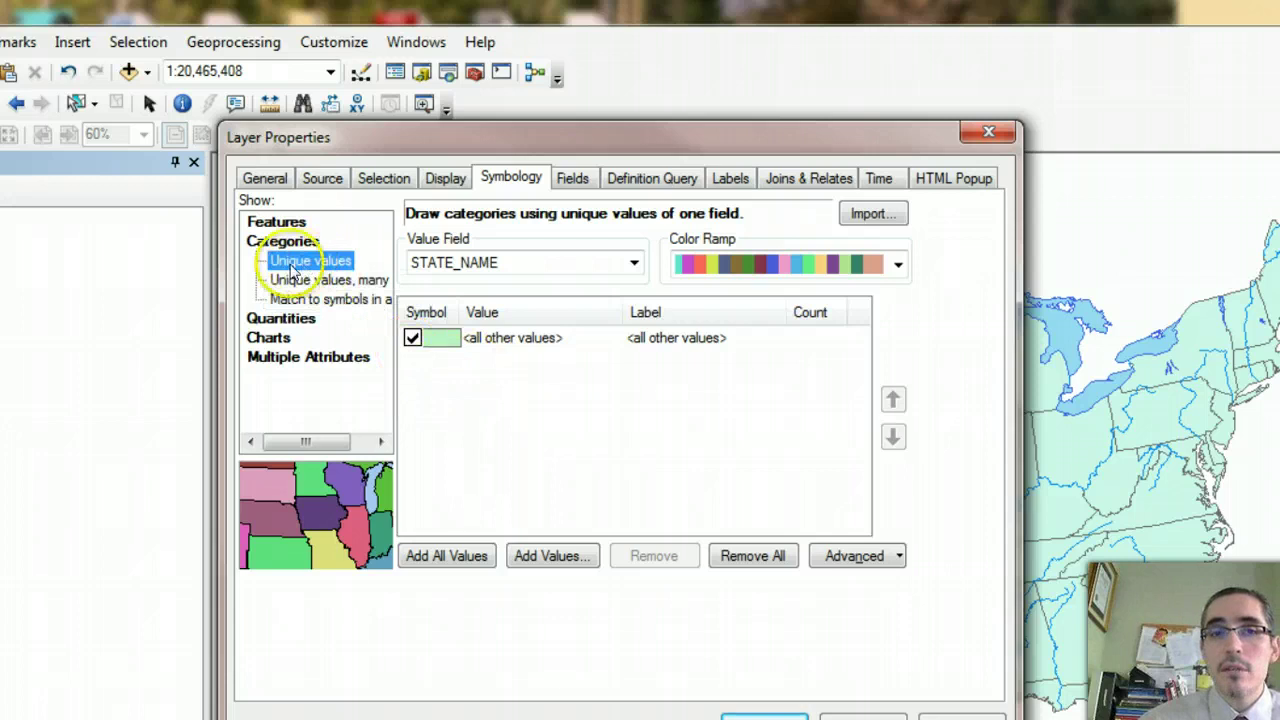
pyautogui.click(633, 262)
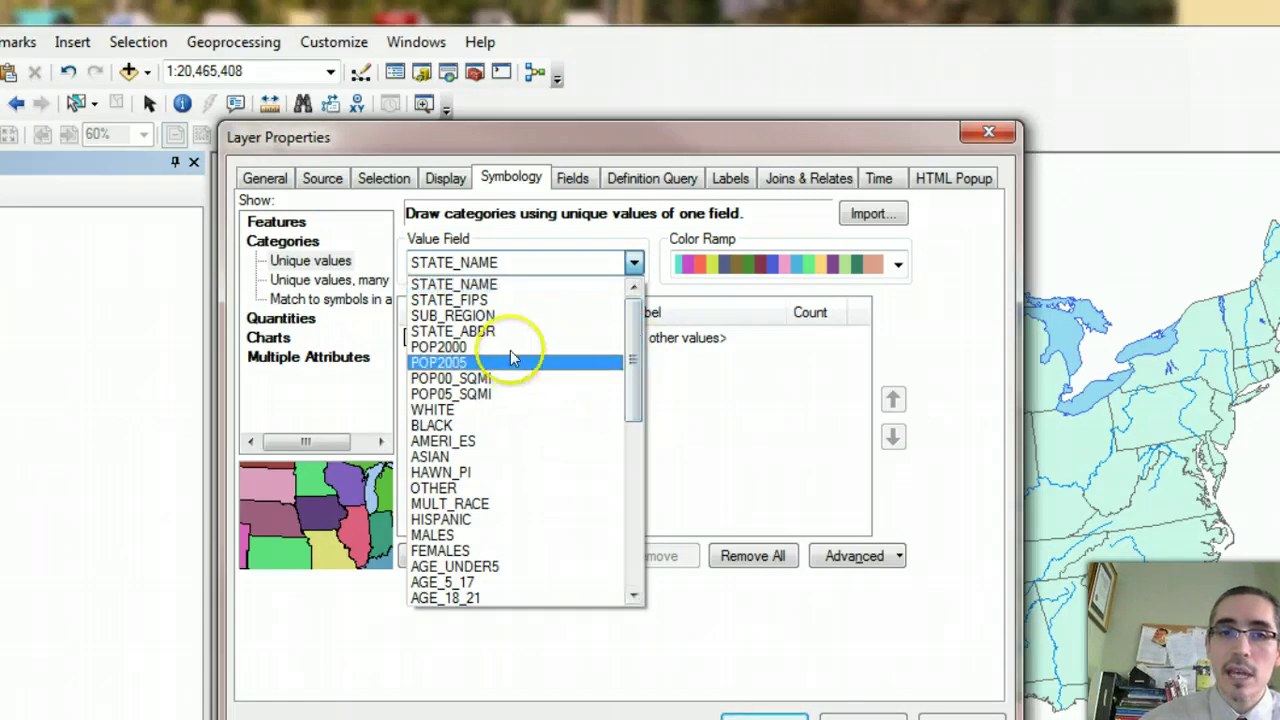
pyautogui.click(505, 286)
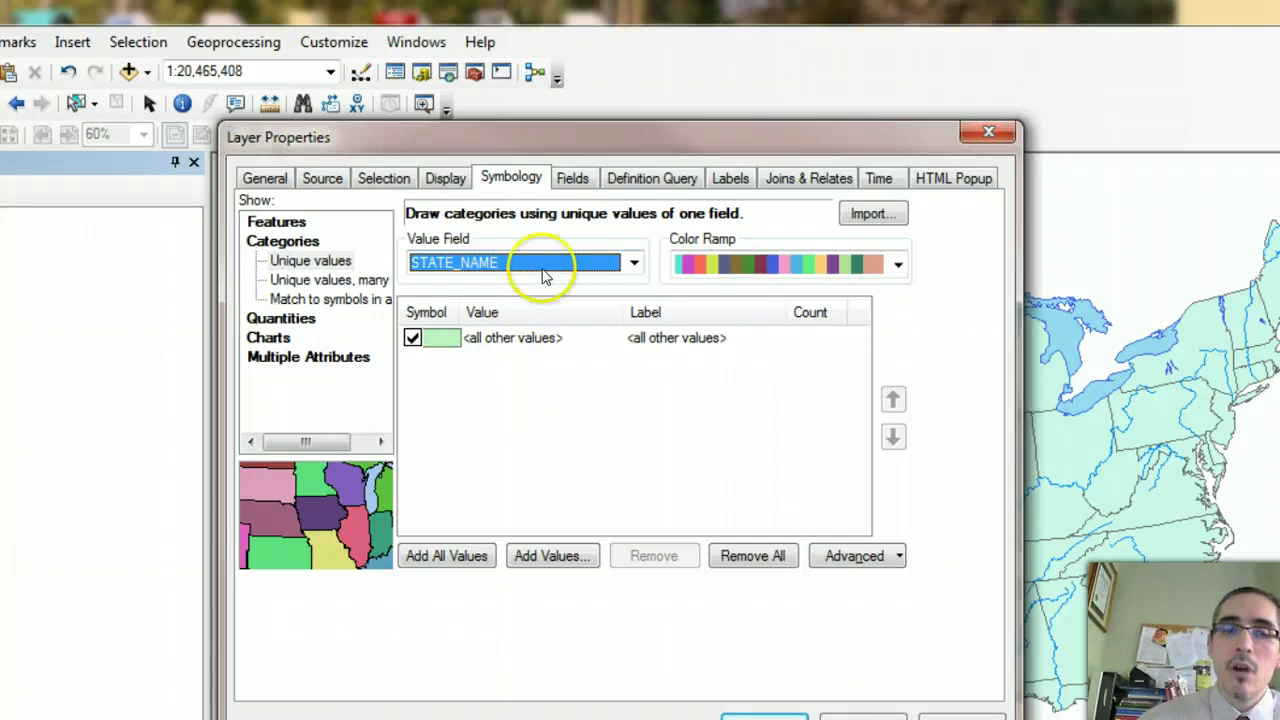
pyautogui.click(633, 263)
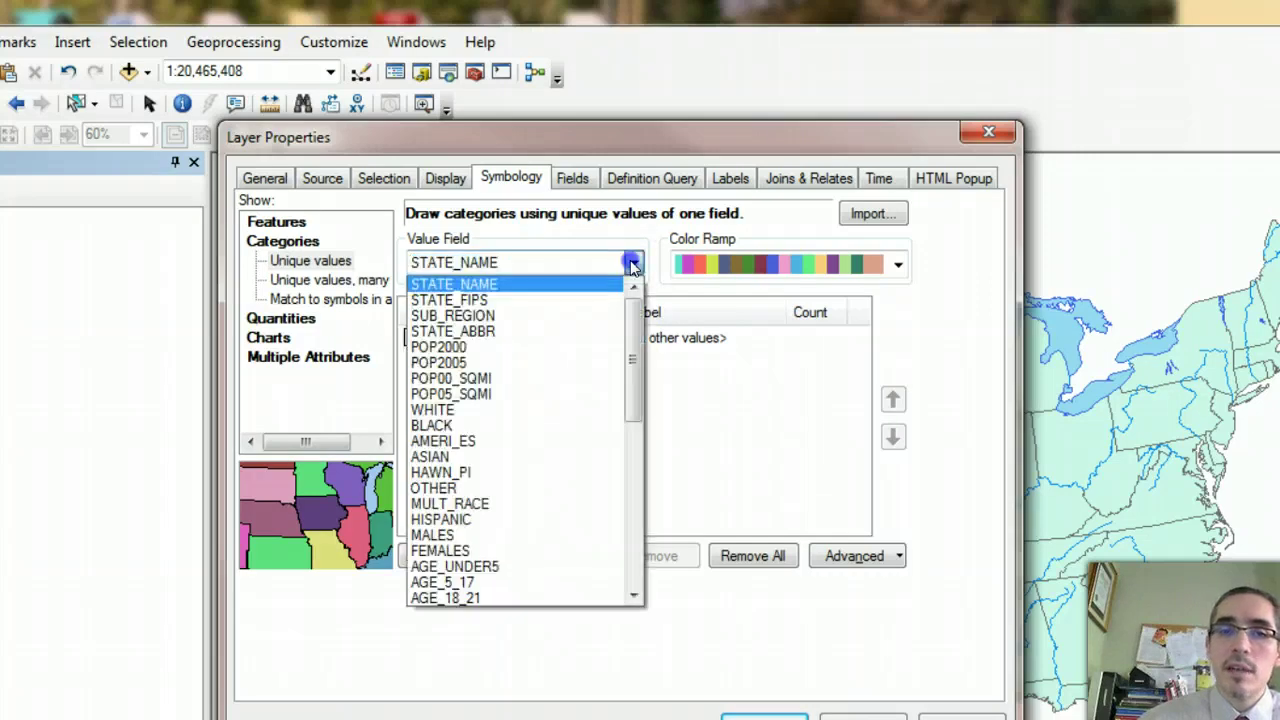
pyautogui.click(483, 318)
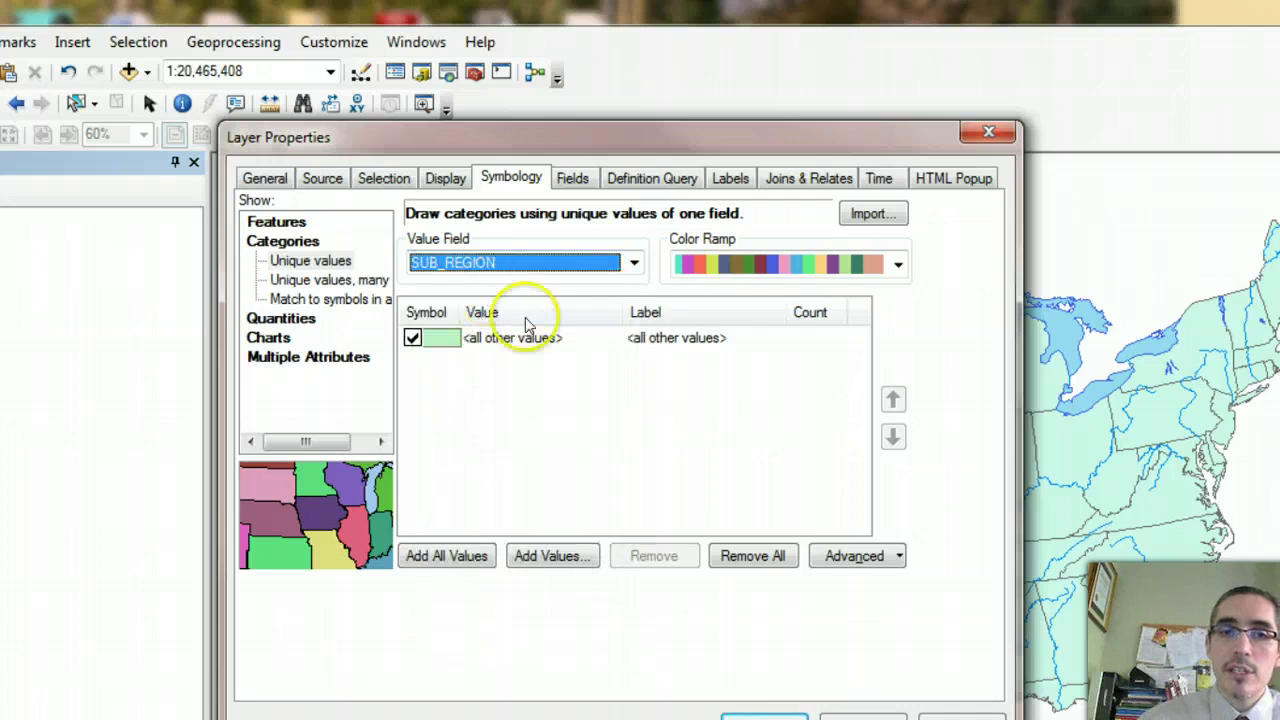
pyautogui.click(447, 560)
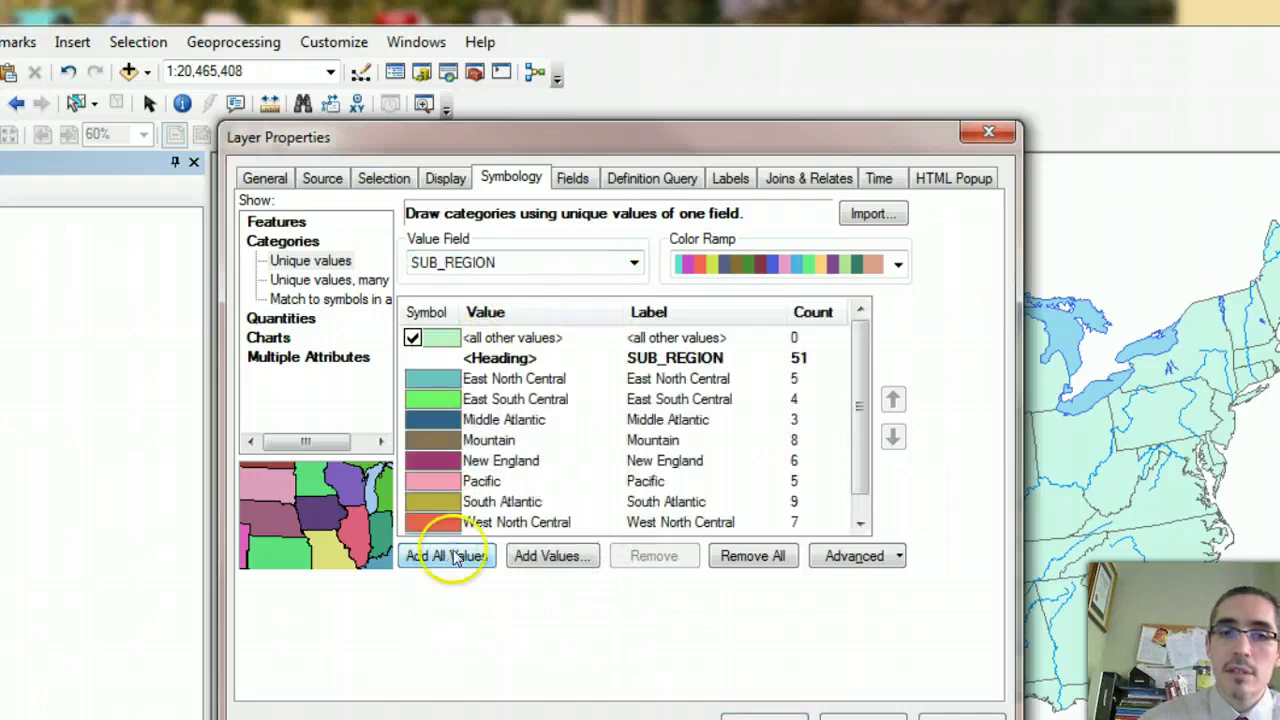
pyautogui.scroll(-1, 857, 390)
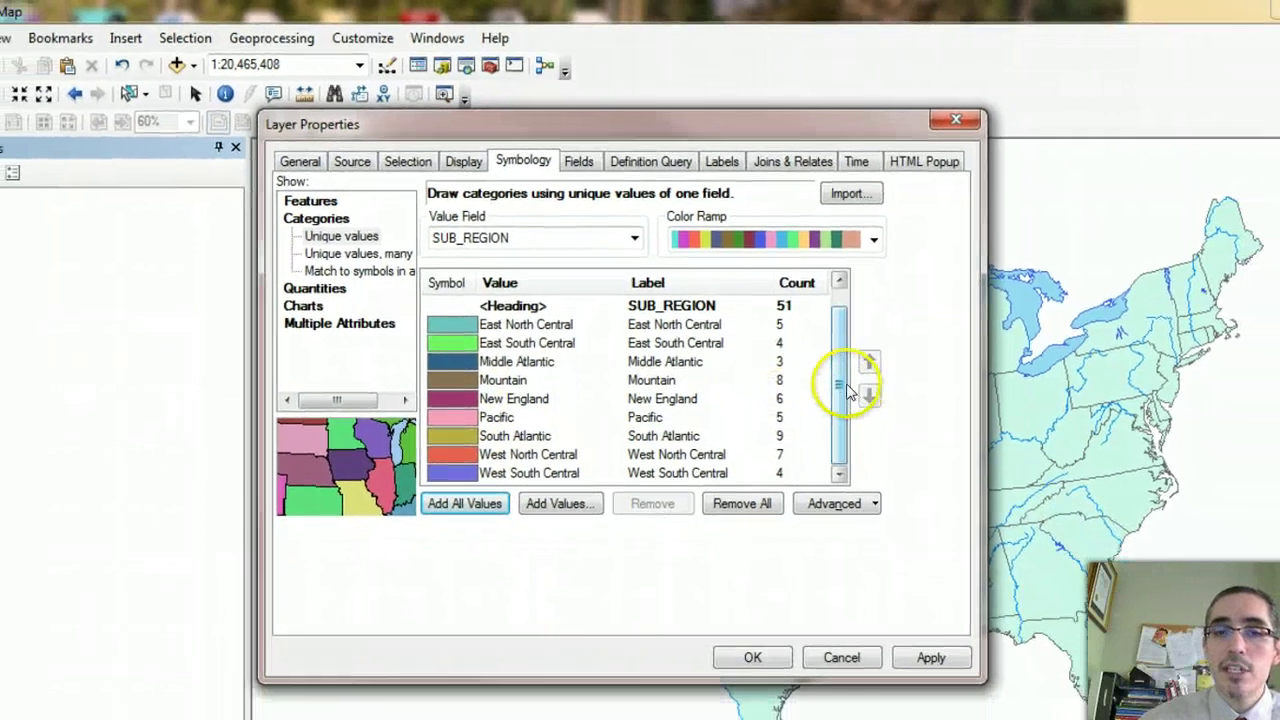
pyautogui.scroll(1, 859, 400)
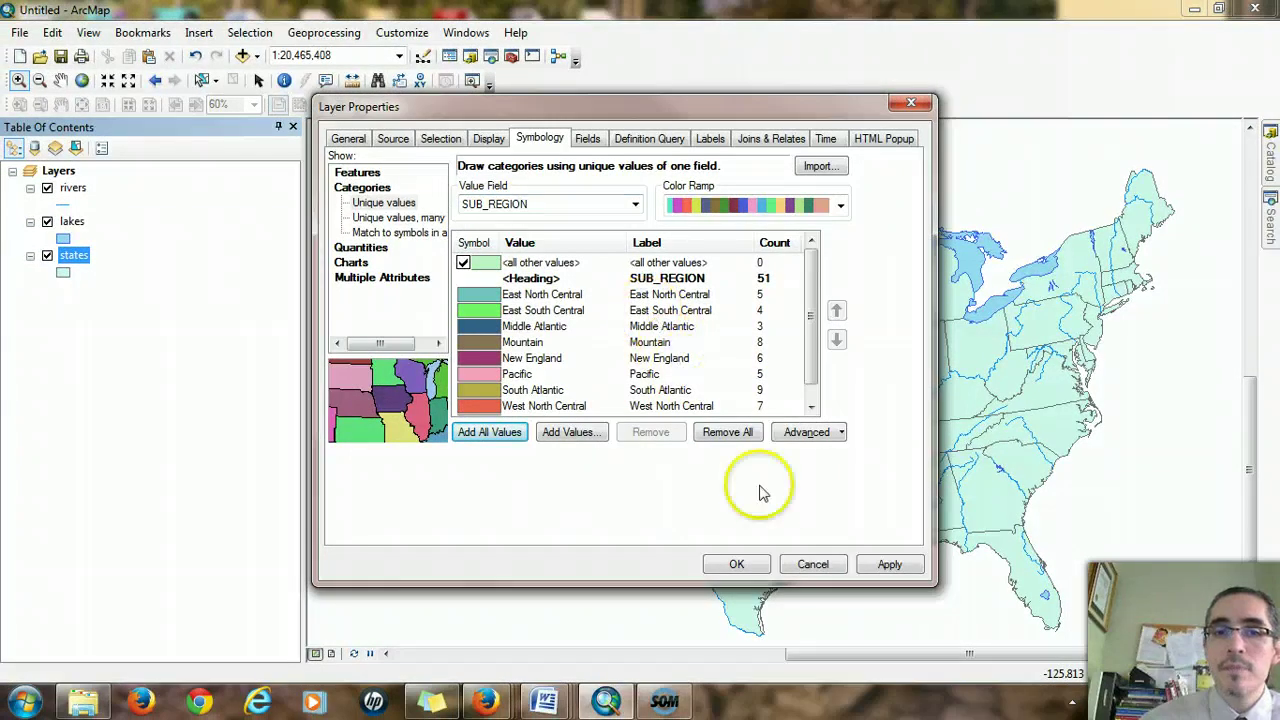
pyautogui.click(737, 564)
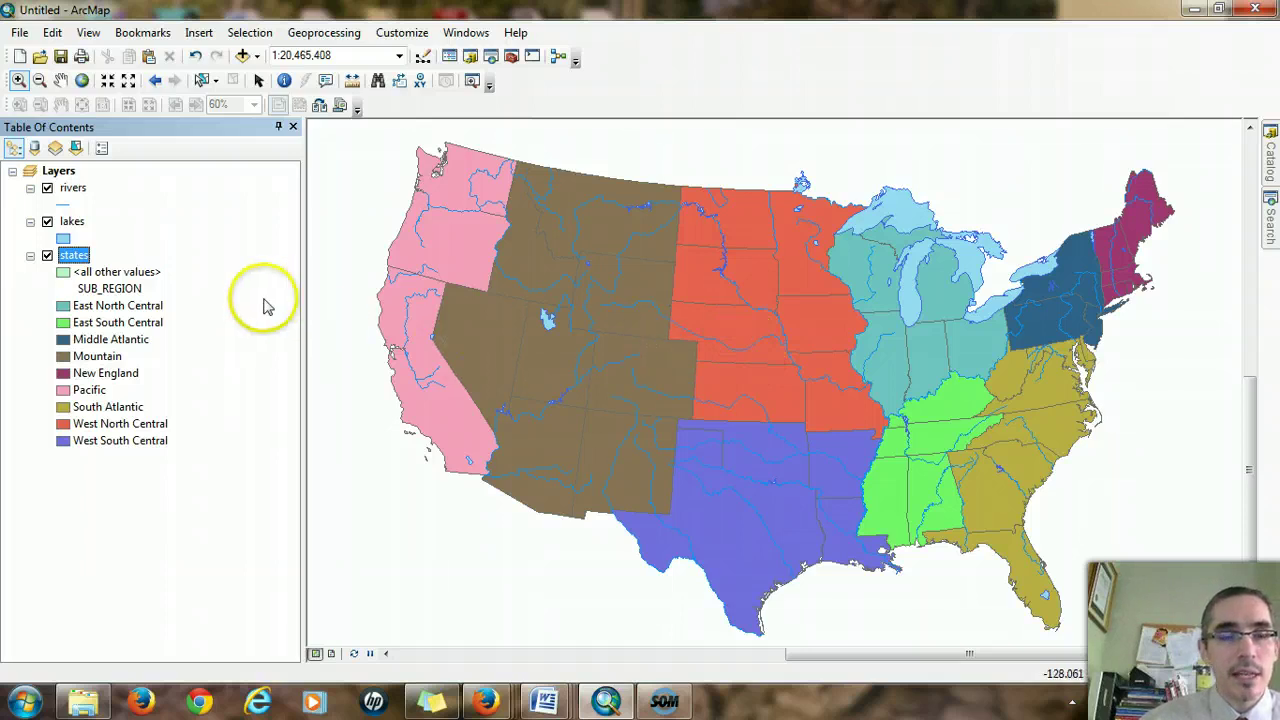
# Switch the states symbology to Quantities > Graduated colors and open the Value field list.
pyautogui.click(80, 257)
pyautogui.rightClick(80, 257)
pyautogui.press('Escape')
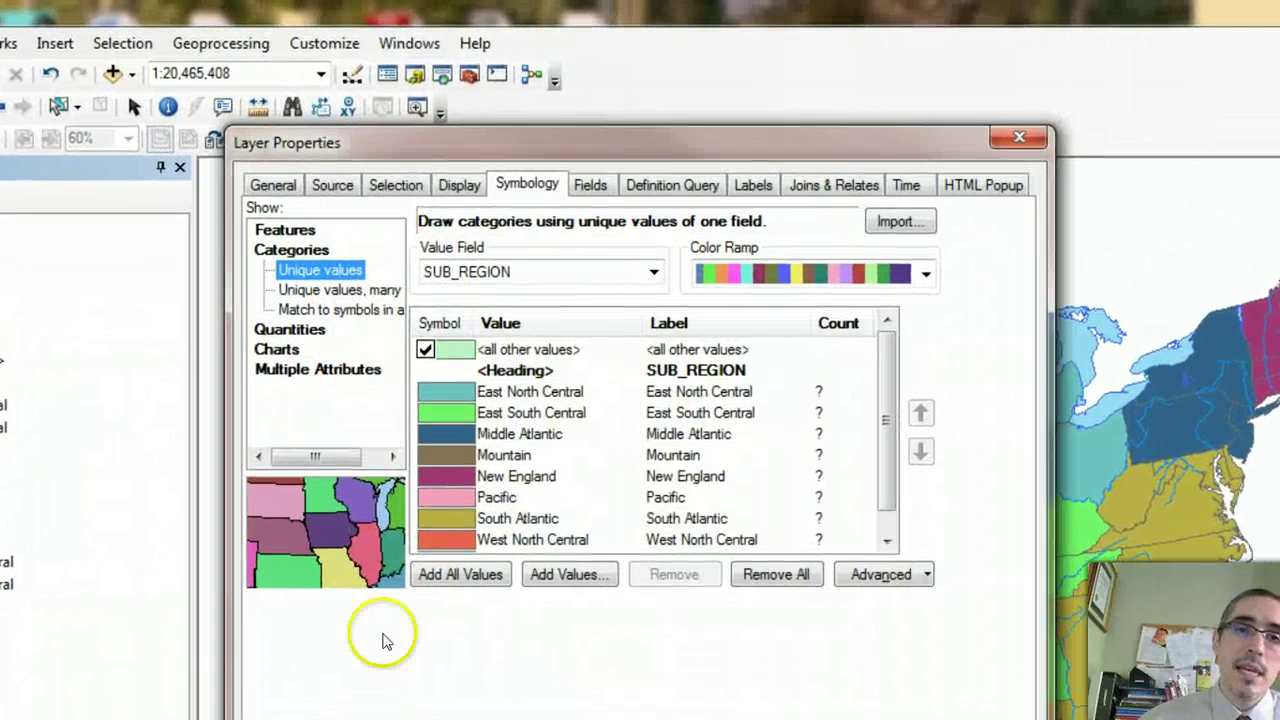
pyautogui.click(320, 270)
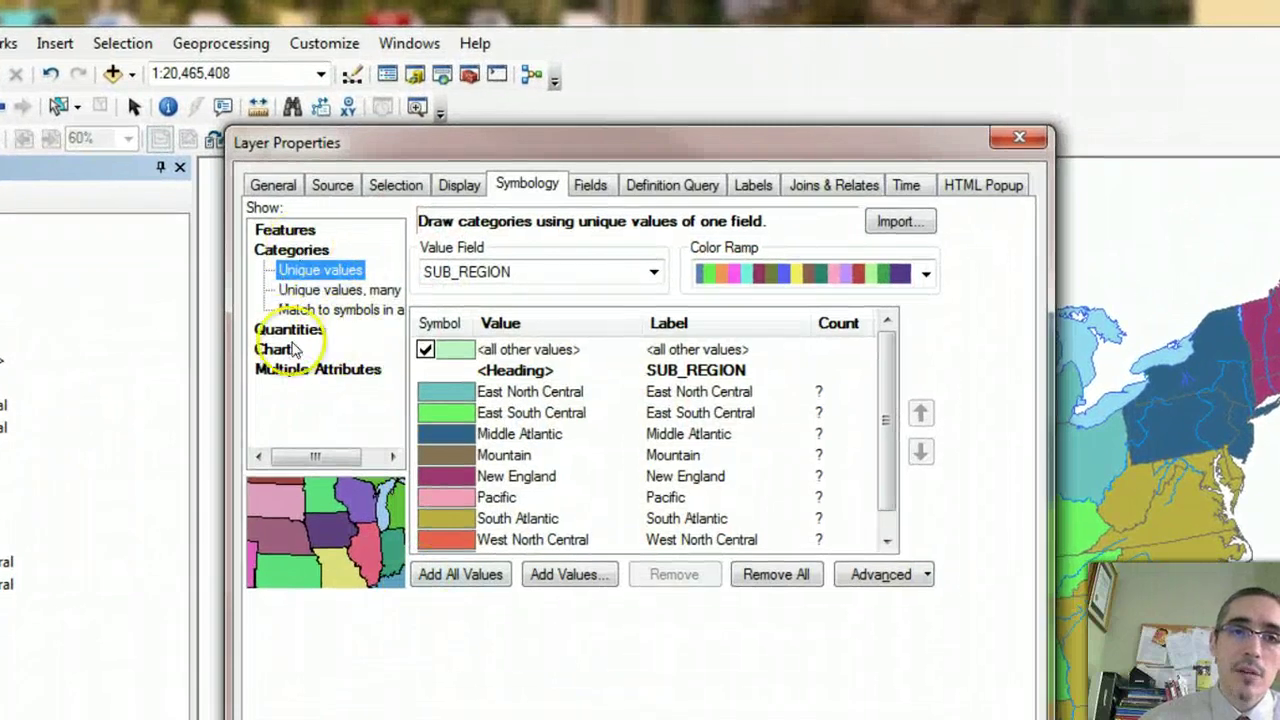
pyautogui.click(289, 330)
pyautogui.click(410, 395)
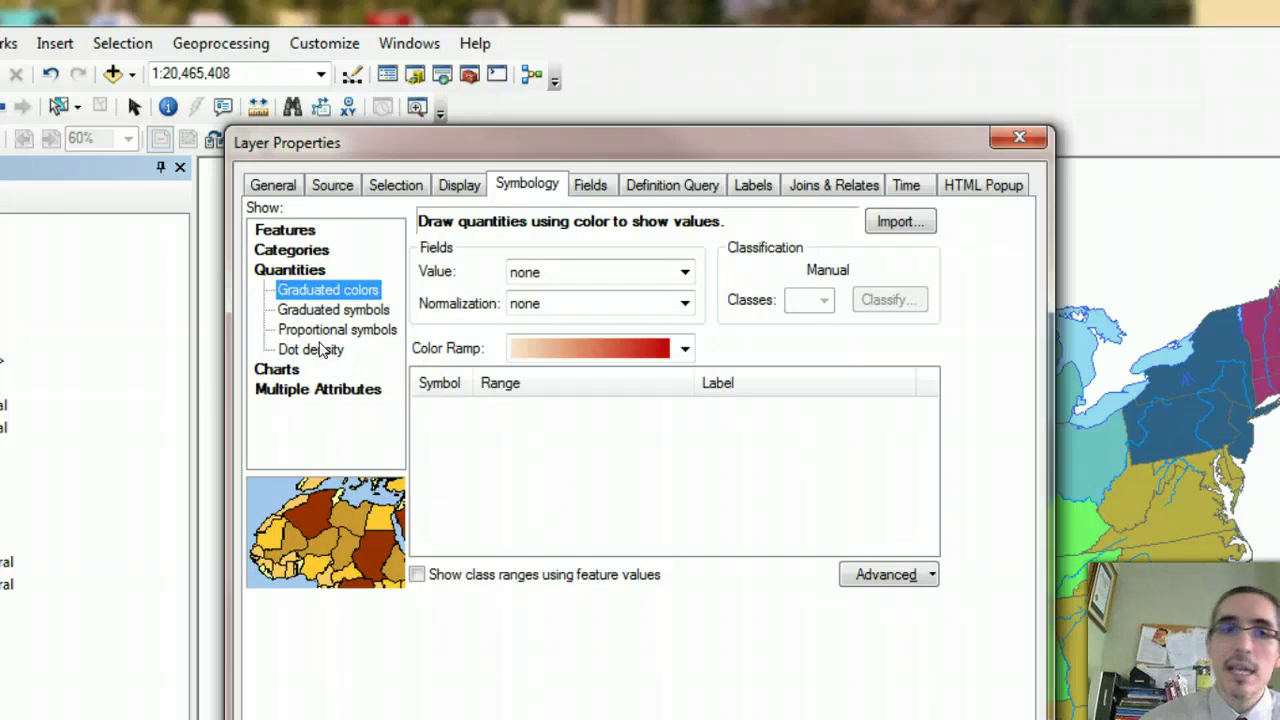
pyautogui.click(330, 290)
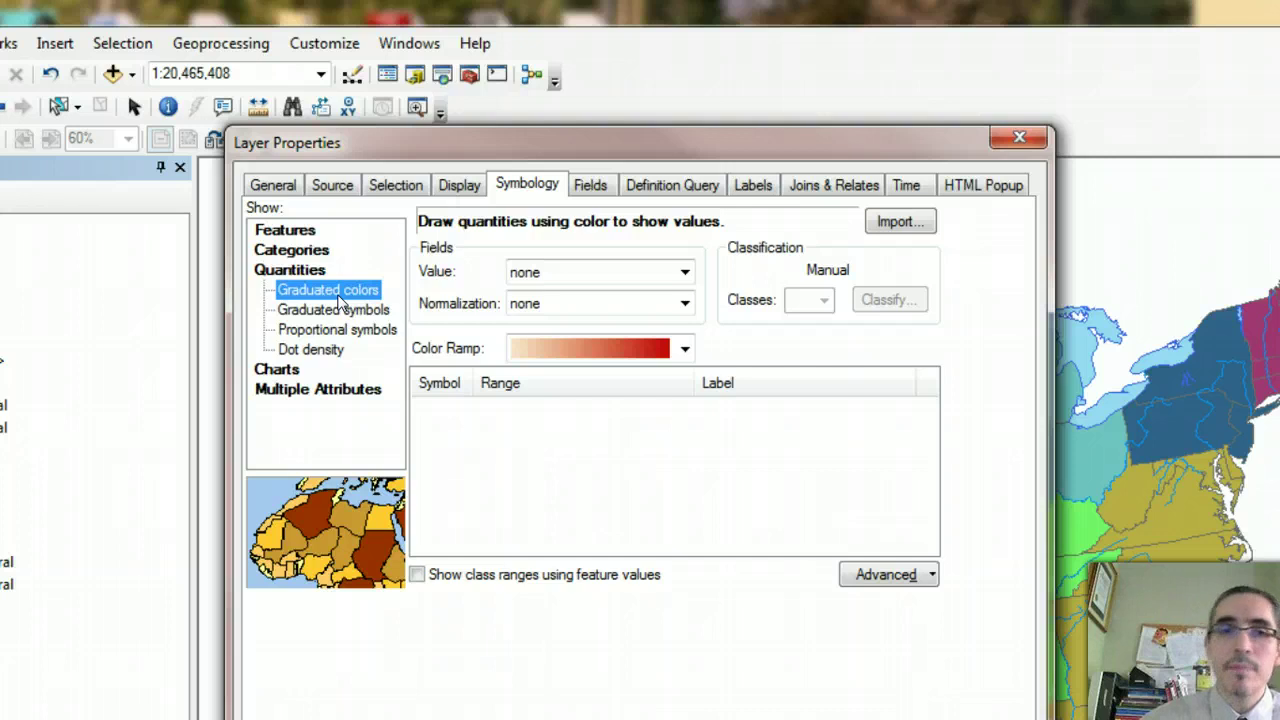
pyautogui.click(310, 292)
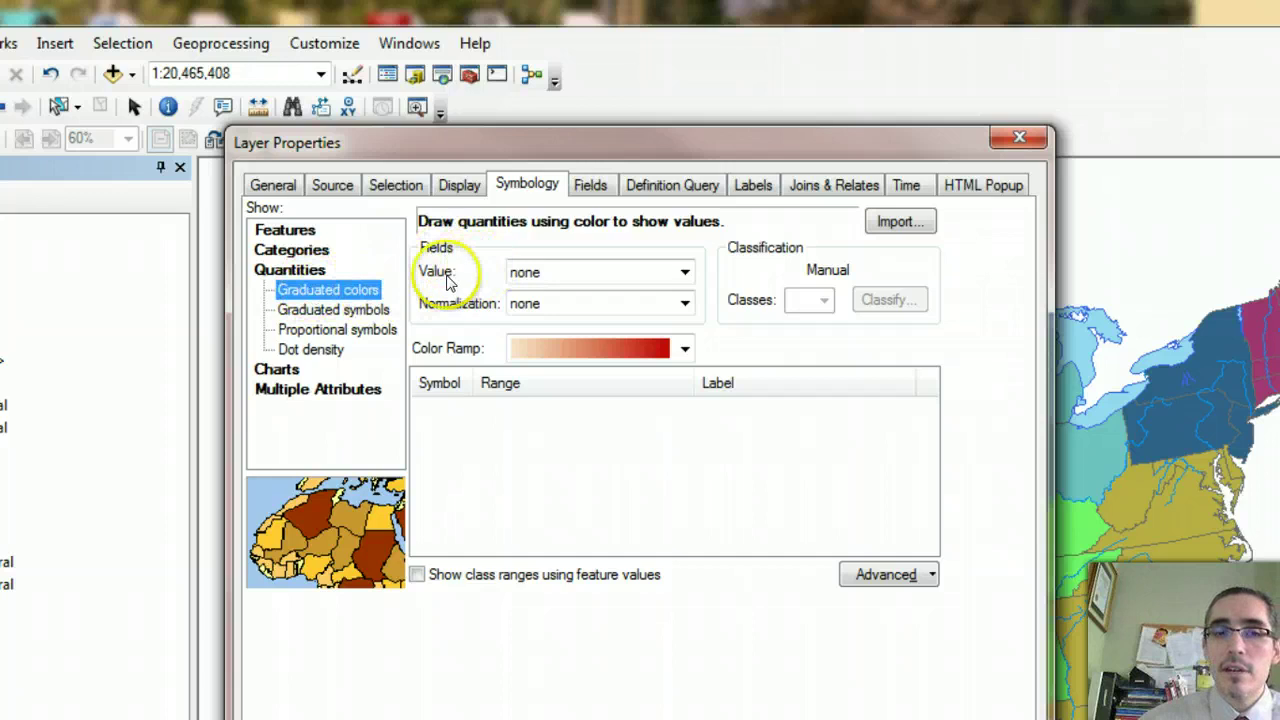
pyautogui.click(685, 273)
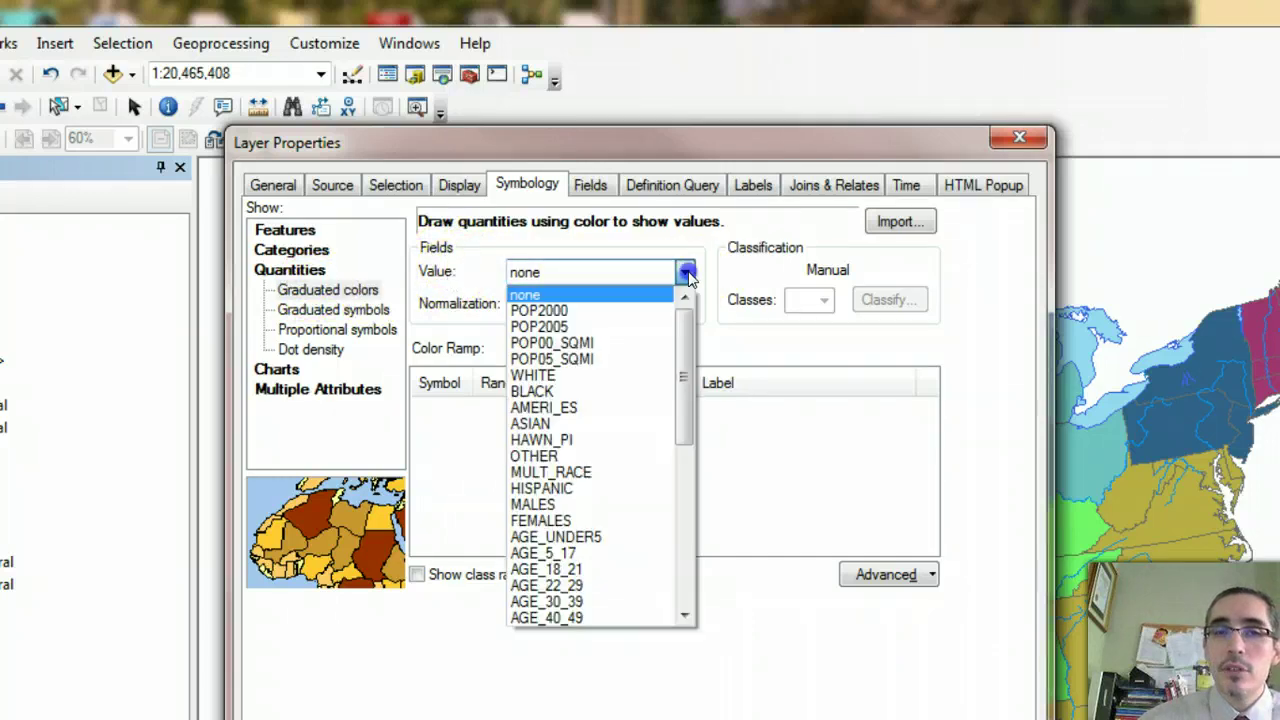
# Map POP2005 as the value field using the orange-to-red colour ramp.
pyautogui.click(578, 328)
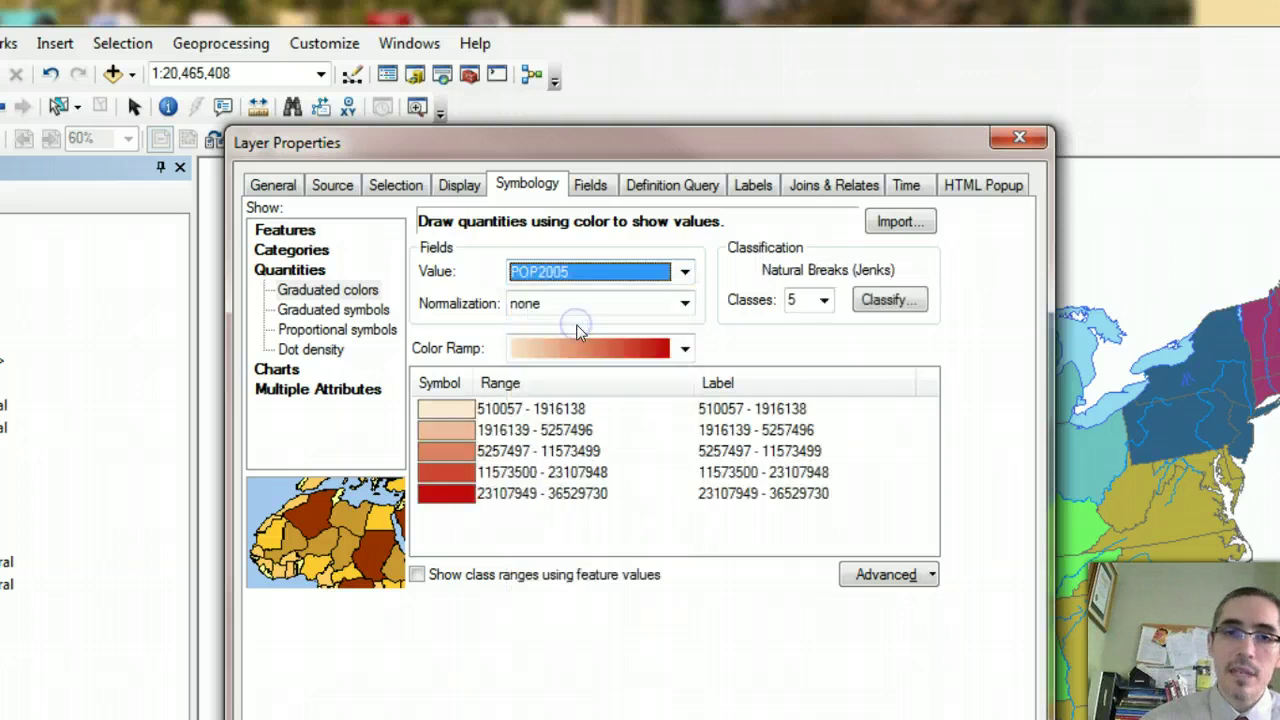
pyautogui.click(686, 350)
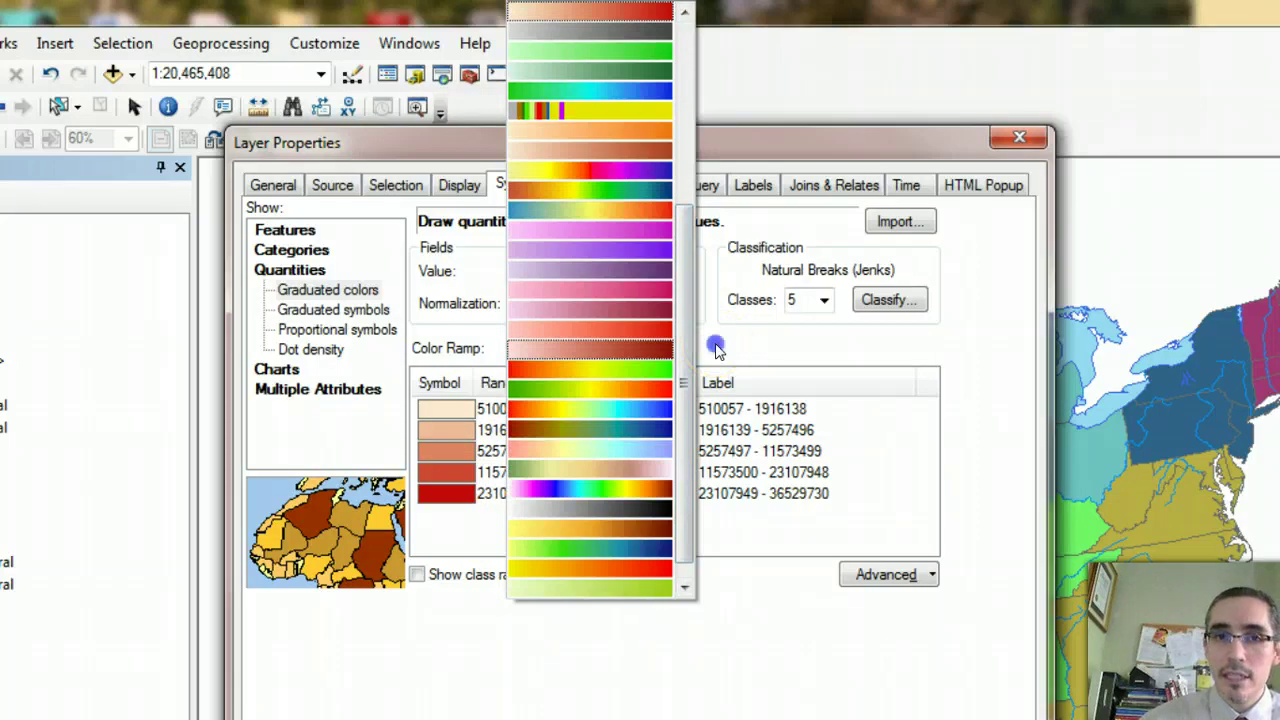
pyautogui.click(716, 350)
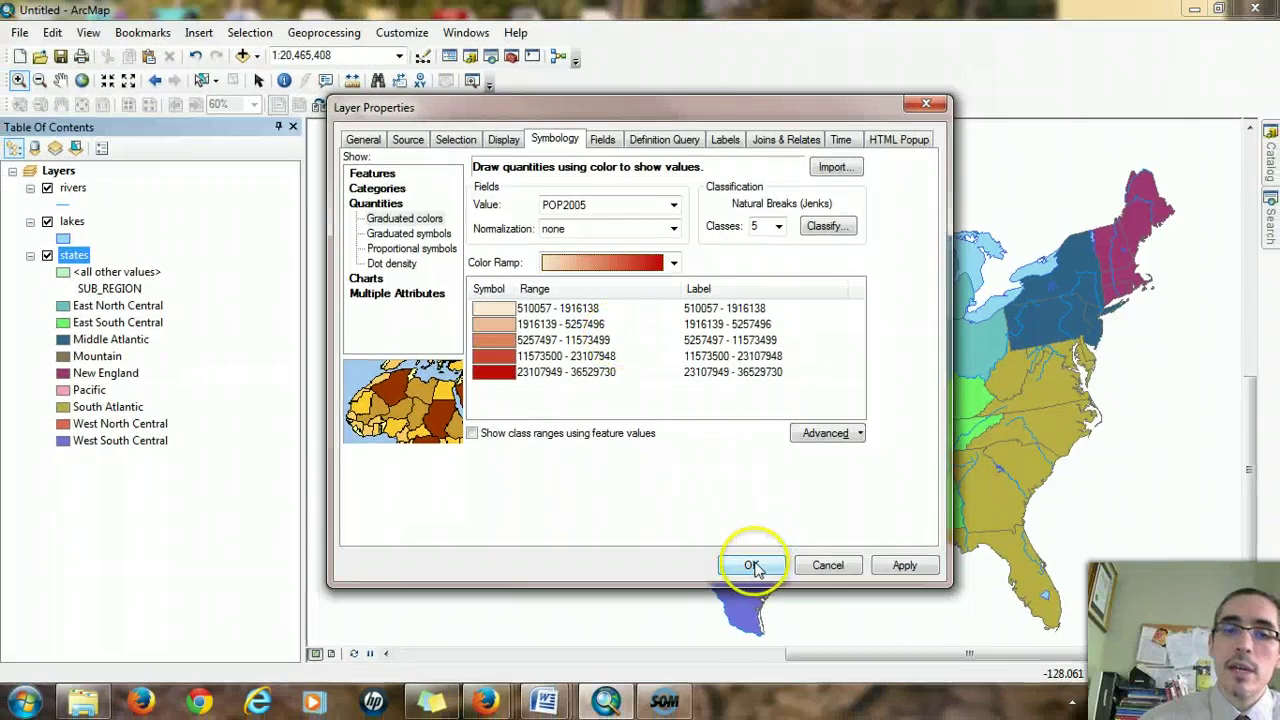
# Apply the five-class POP2005 orange-to-red shading to the states.
pyautogui.click(752, 566)
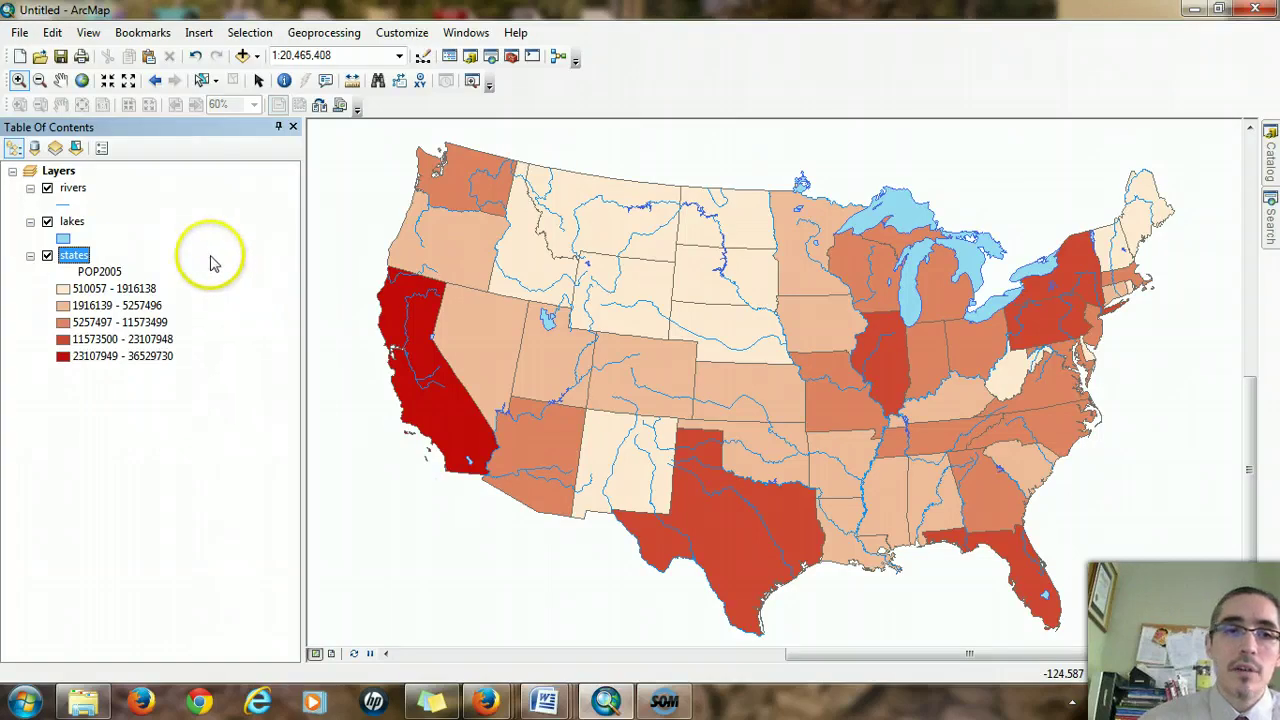
# Reopen the states layer's properties and bring up classification for its five POP2005 Jenks classes.
pyautogui.rightClick(83, 258)
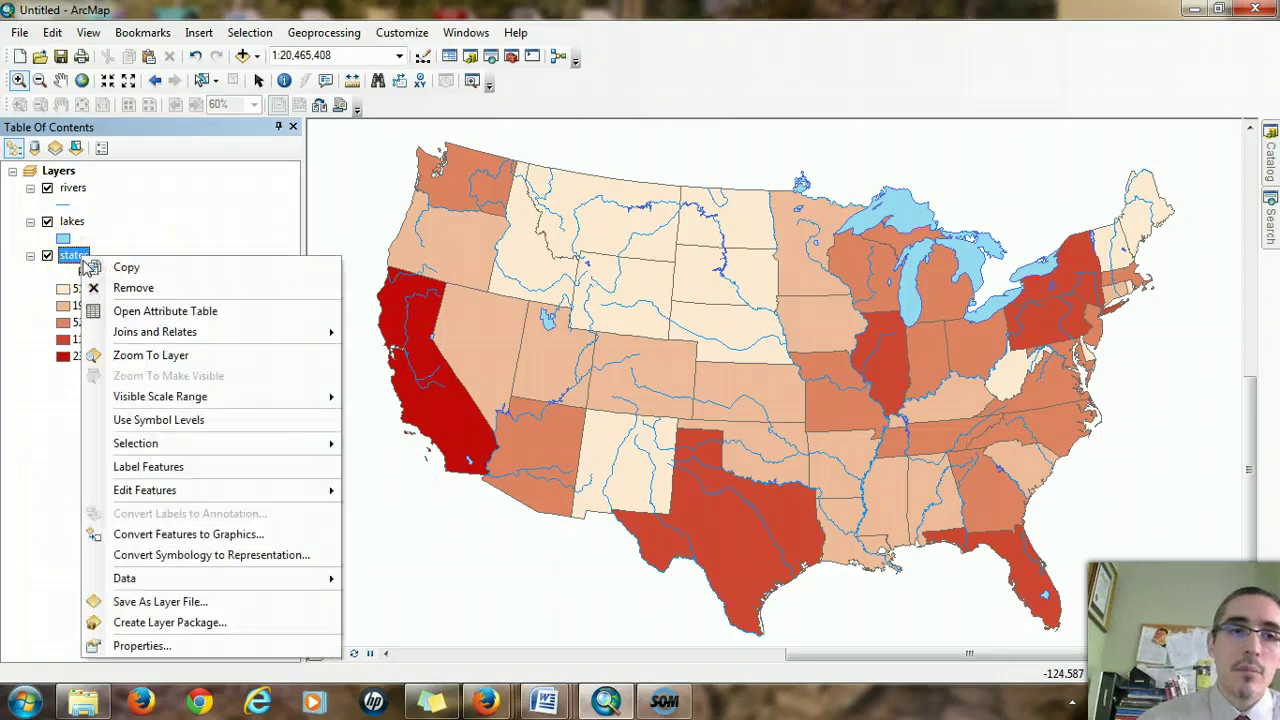
pyautogui.click(163, 665)
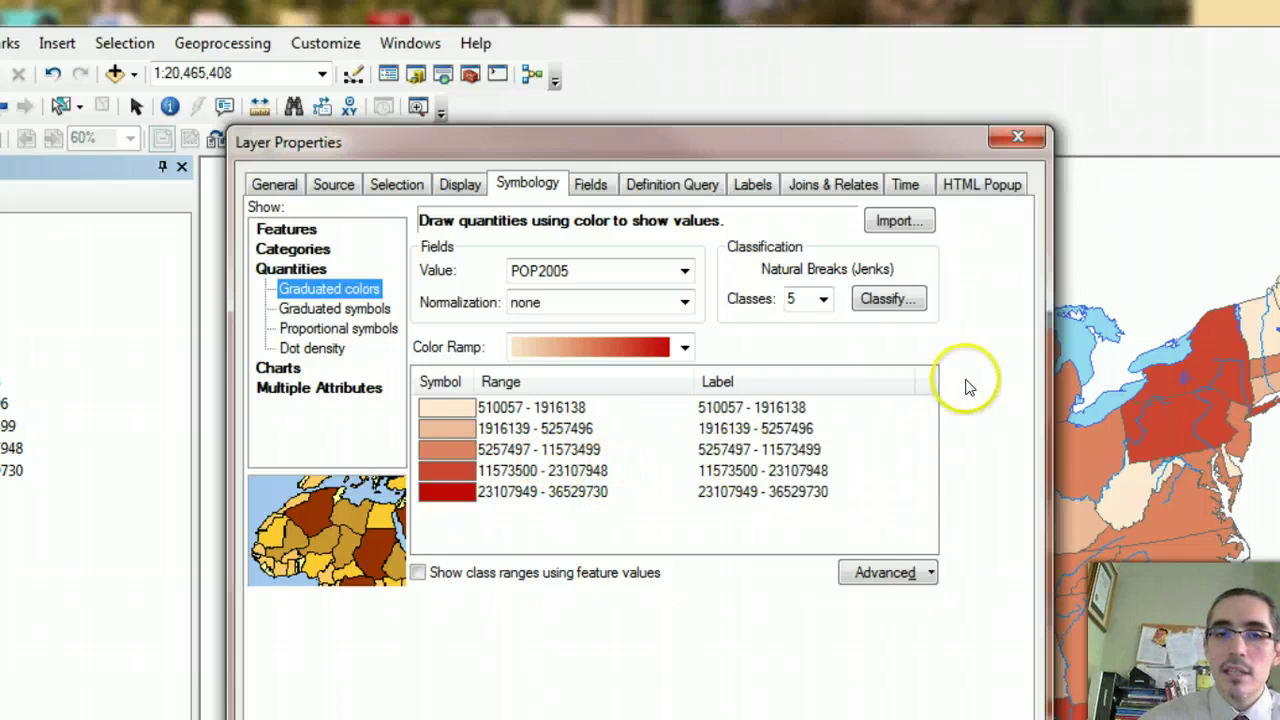
pyautogui.click(897, 303)
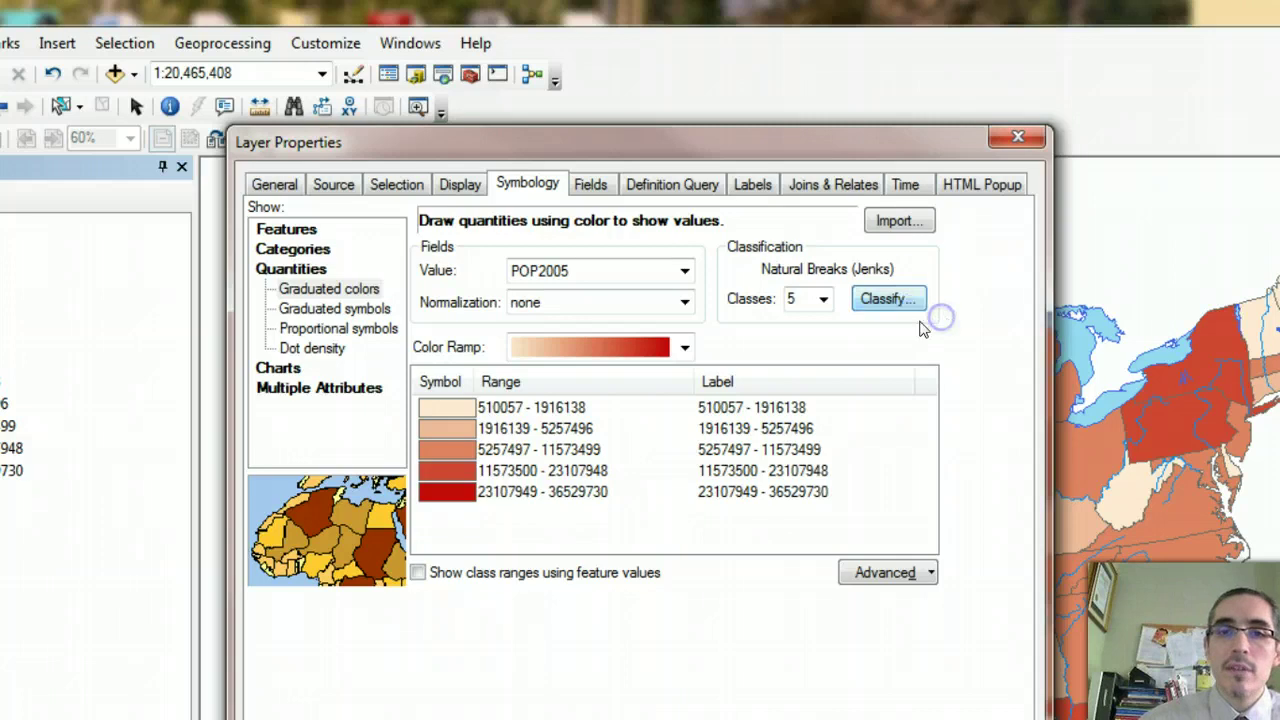
# Inspect the POP2005 histogram's Jenks break lines, selecting the first break at 1916138.
pyautogui.click(910, 302)
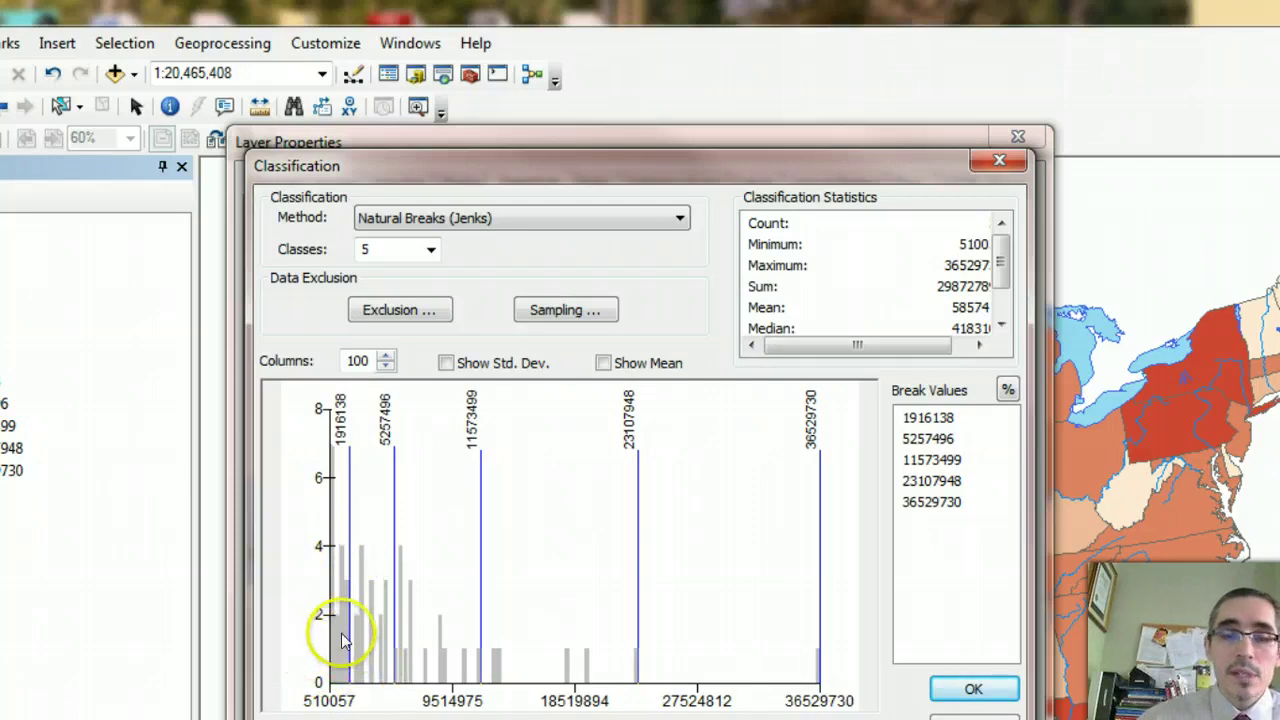
pyautogui.click(344, 643)
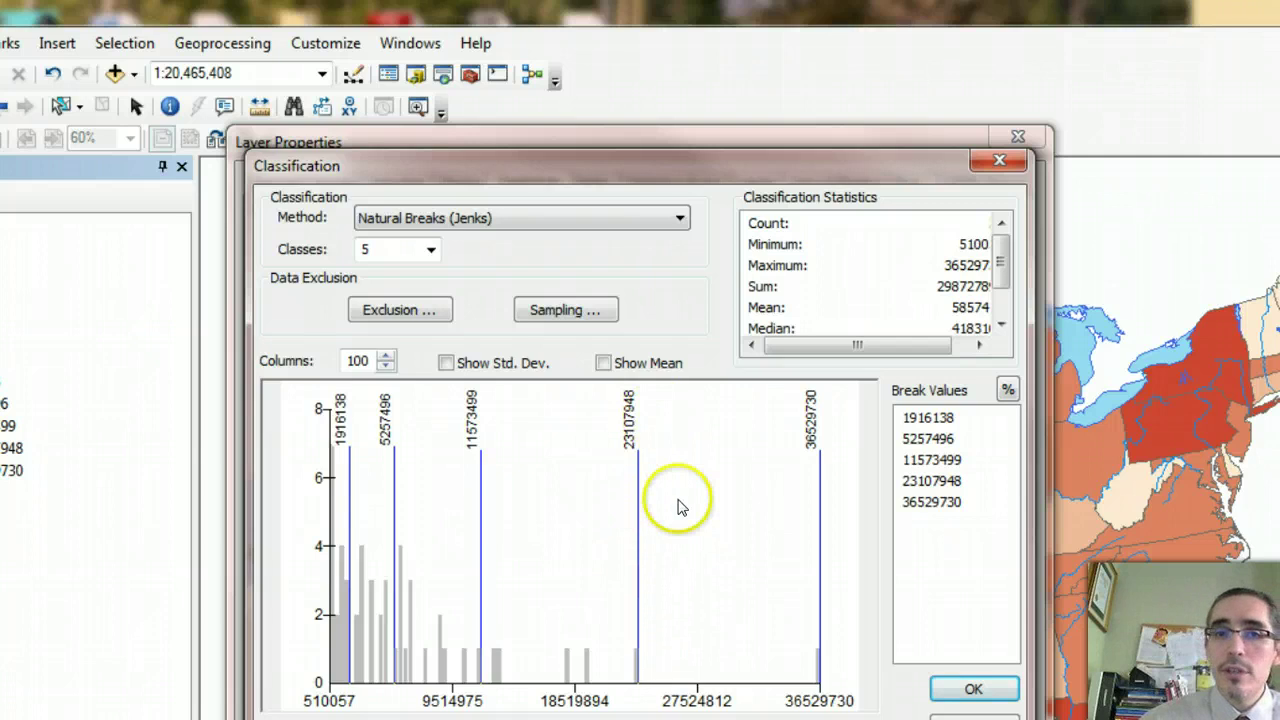
# Change the classification method to Equal Interval, giving breaks 7713992 through 36529730.
pyautogui.click(677, 220)
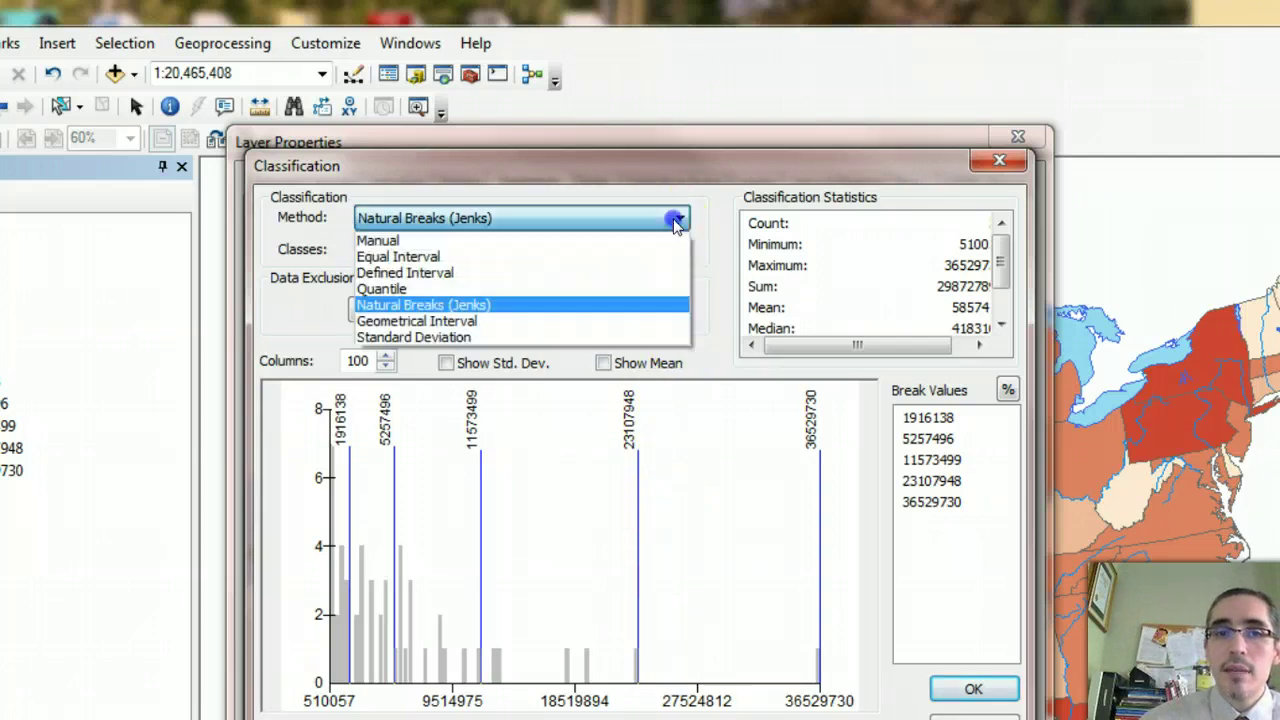
pyautogui.click(522, 258)
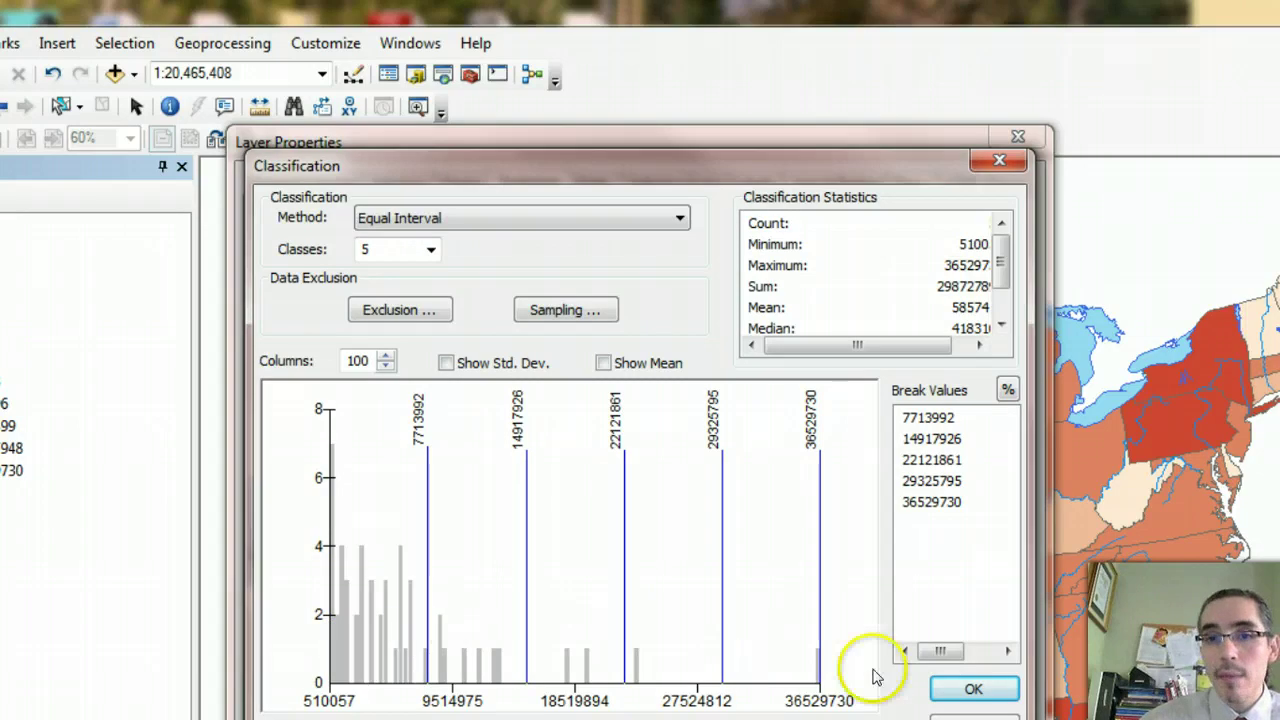
# Accept the Equal Interval breaks and apply the five POP2005 classes to the states map.
pyautogui.click(972, 689)
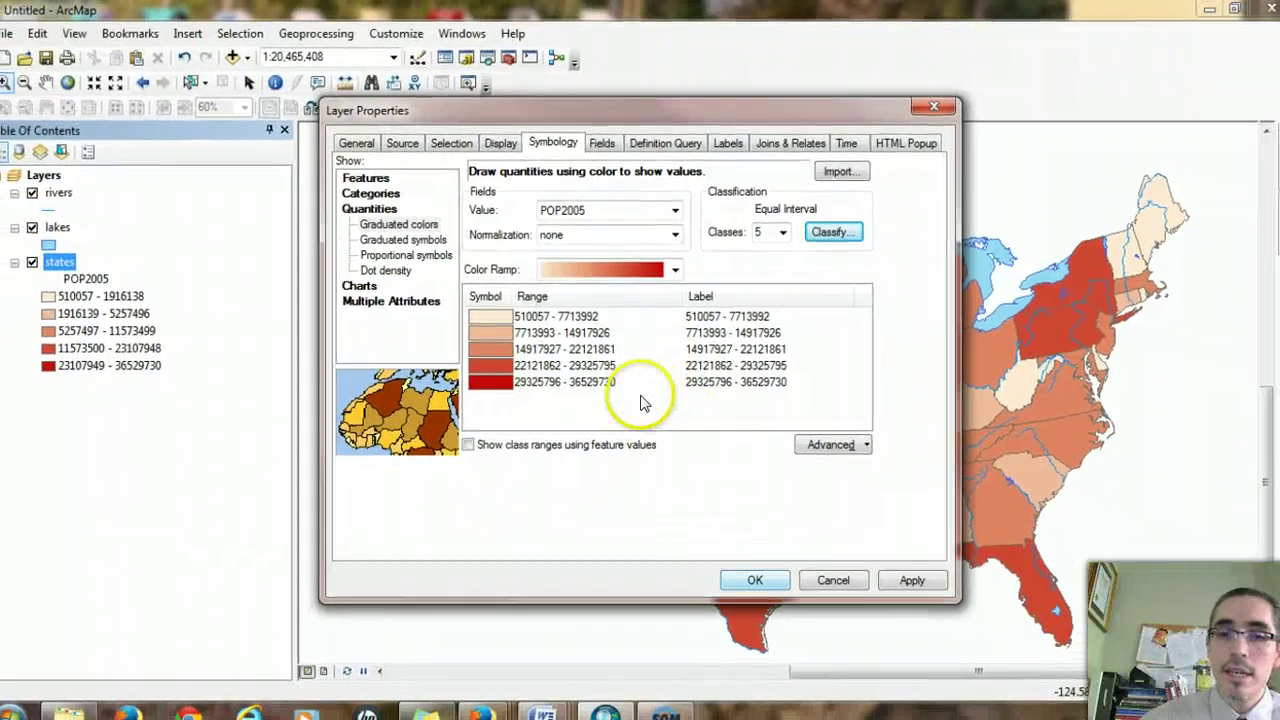
pyautogui.click(772, 669)
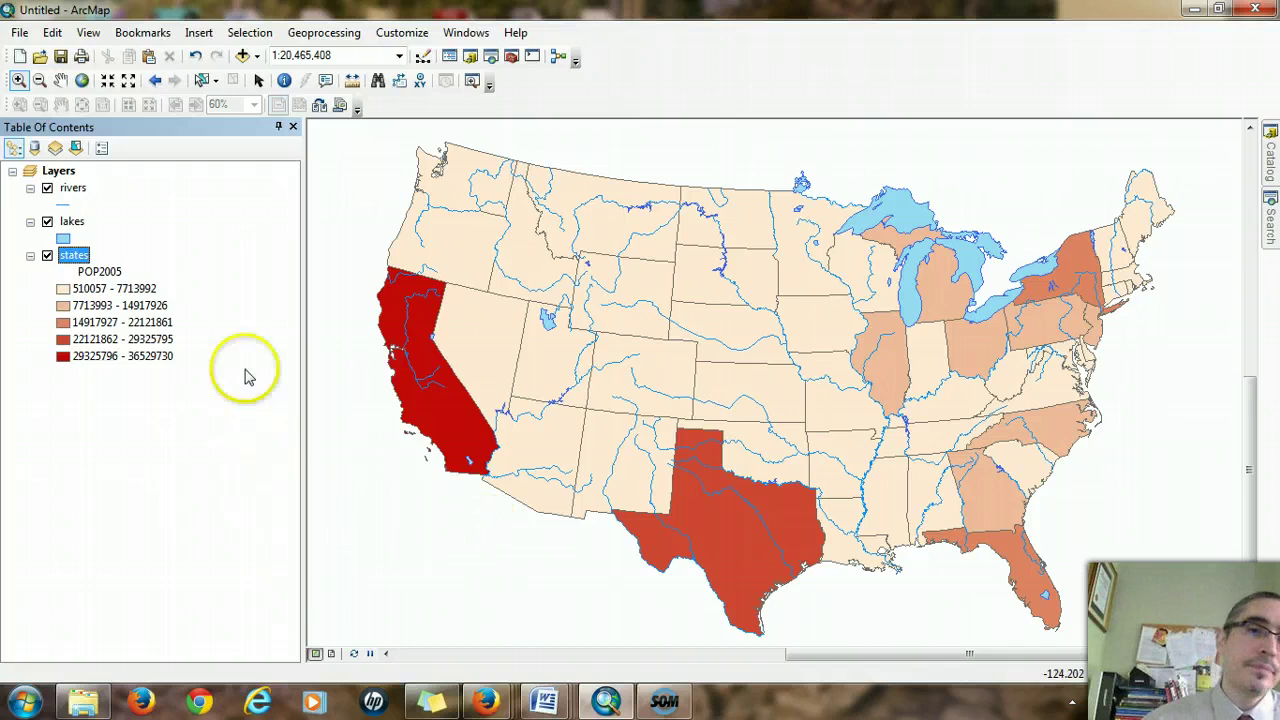
# In the states symbology, normalize POP2005 by SQMI, giving density classes from 1.146 to 8559.
pyautogui.rightClick(80, 258)
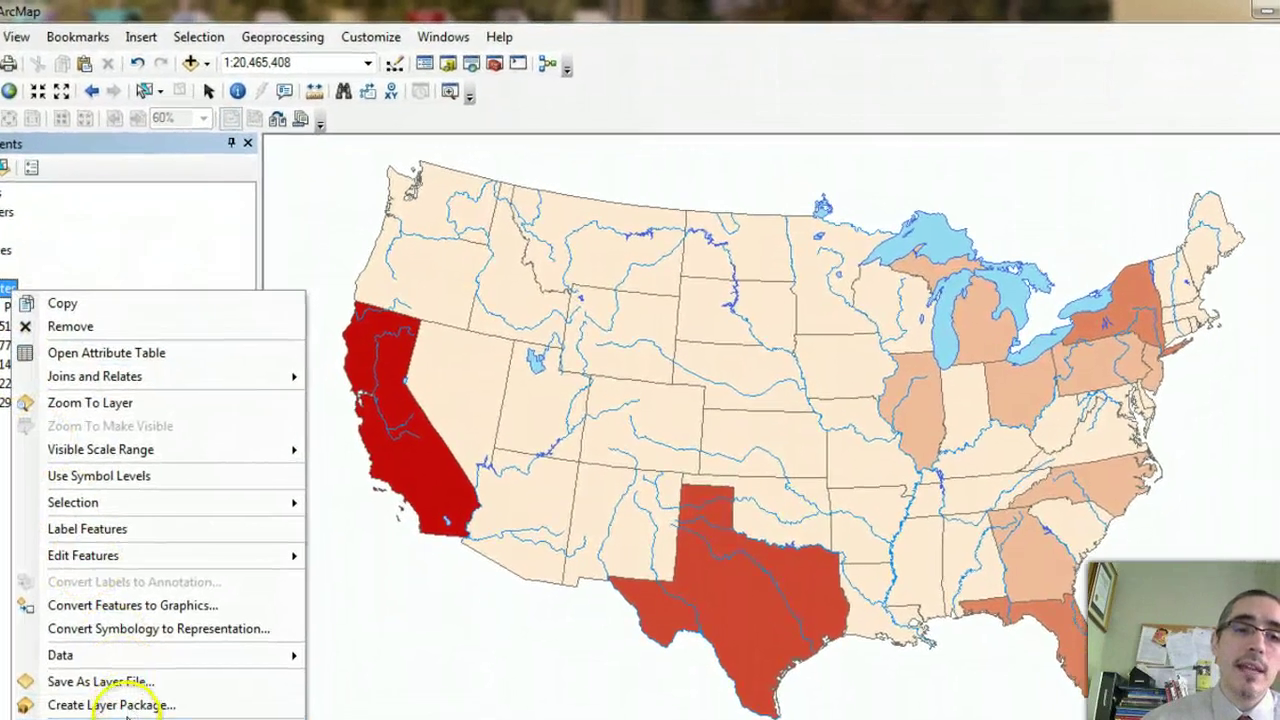
pyautogui.click(126, 670)
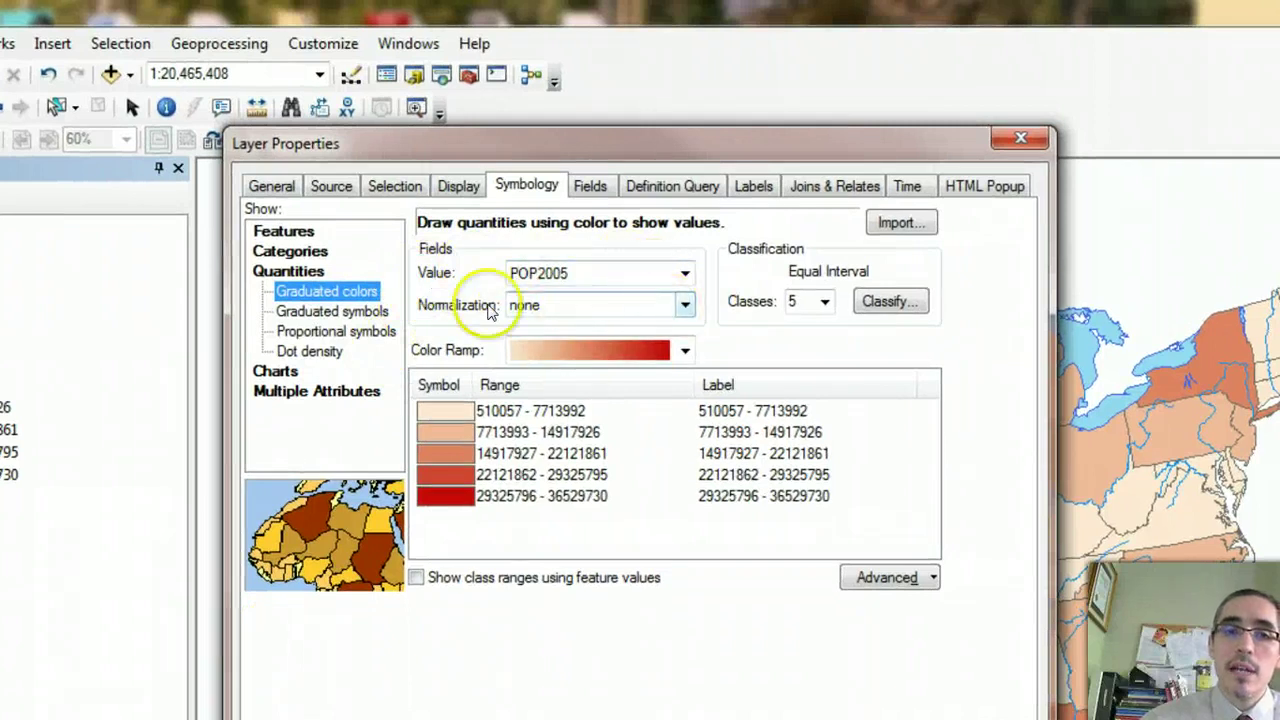
pyautogui.click(685, 306)
pyautogui.moveTo(684, 349); pyautogui.dragTo(685, 543)
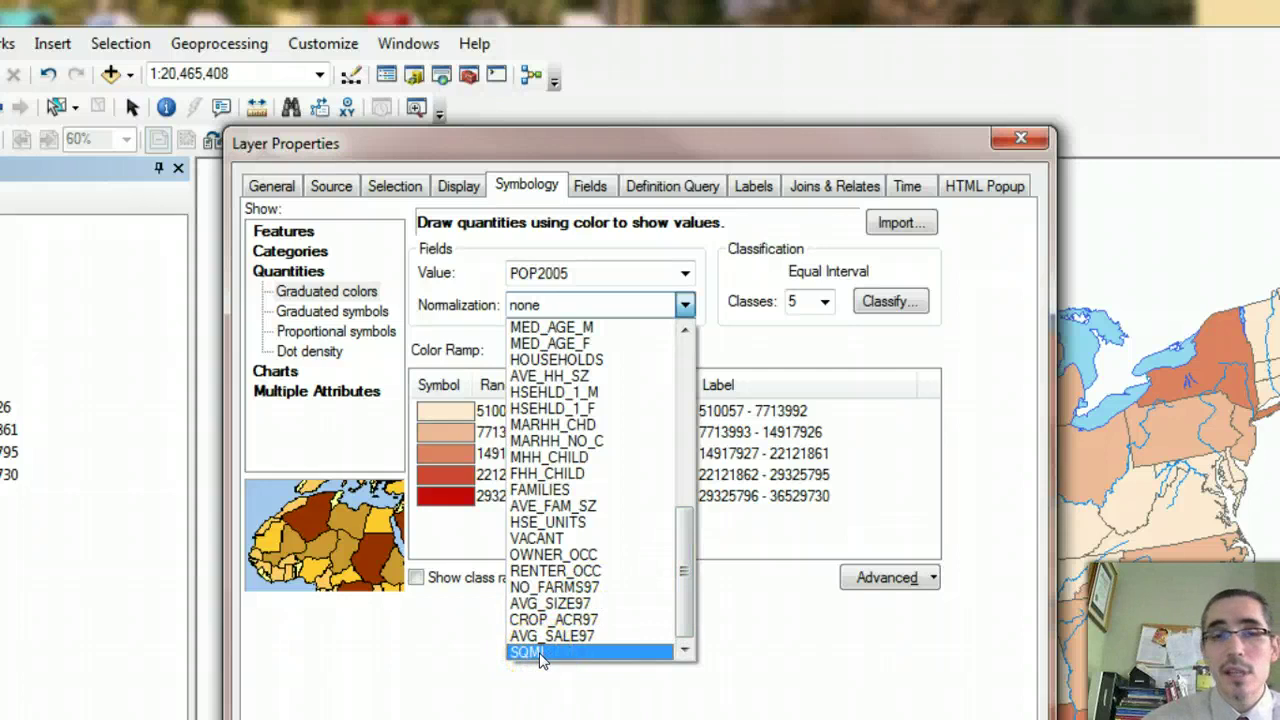
pyautogui.click(538, 653)
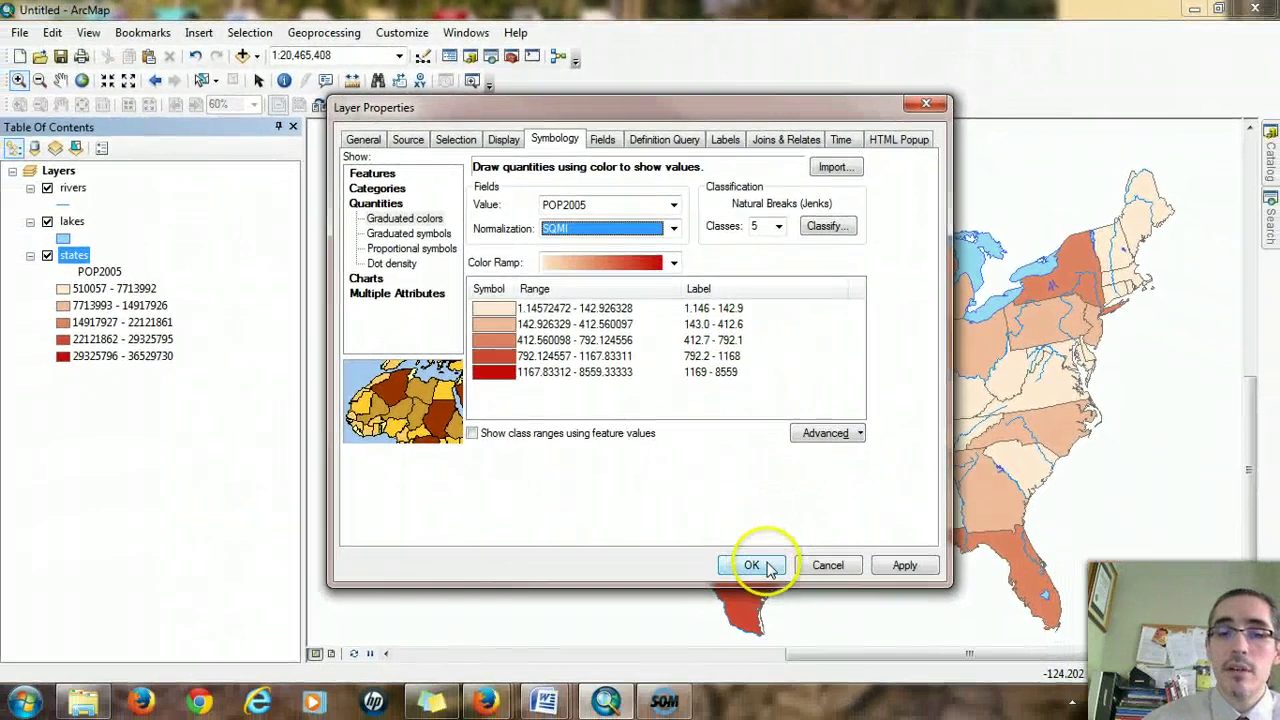
# Apply the POP2005 / SQMI density classes, leaving New Jersey darkest on the map.
pyautogui.click(752, 566)
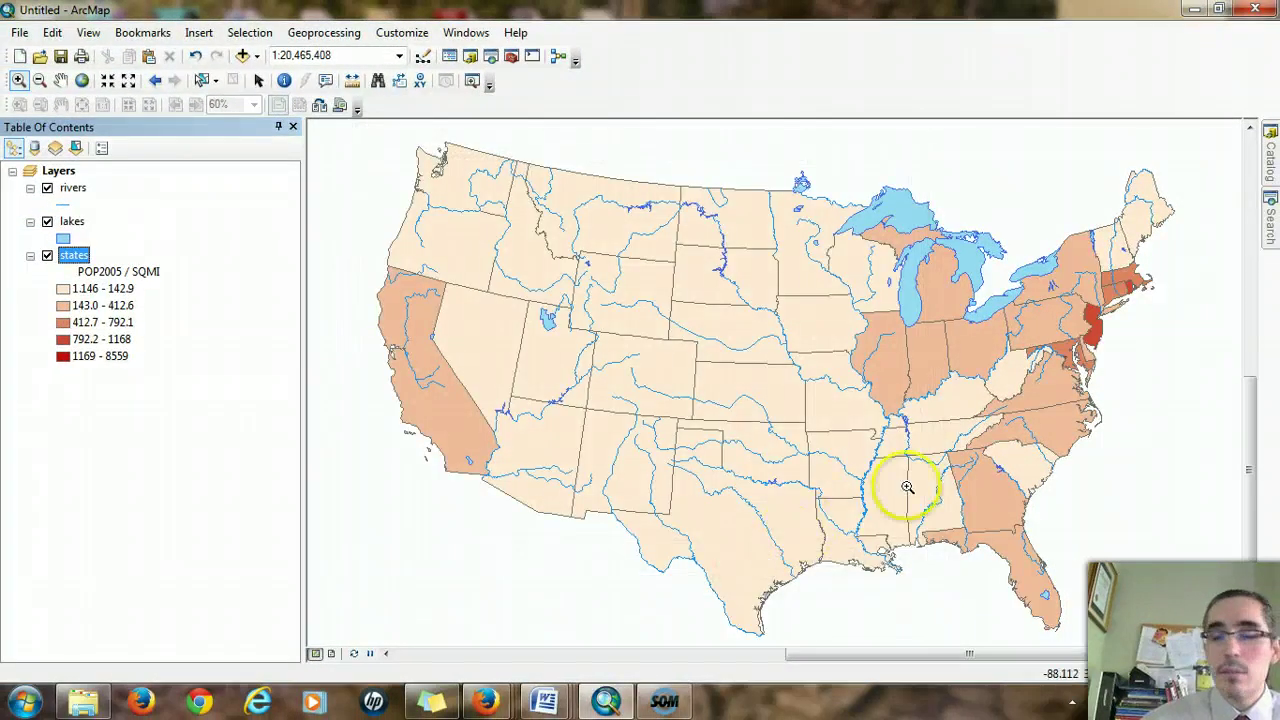